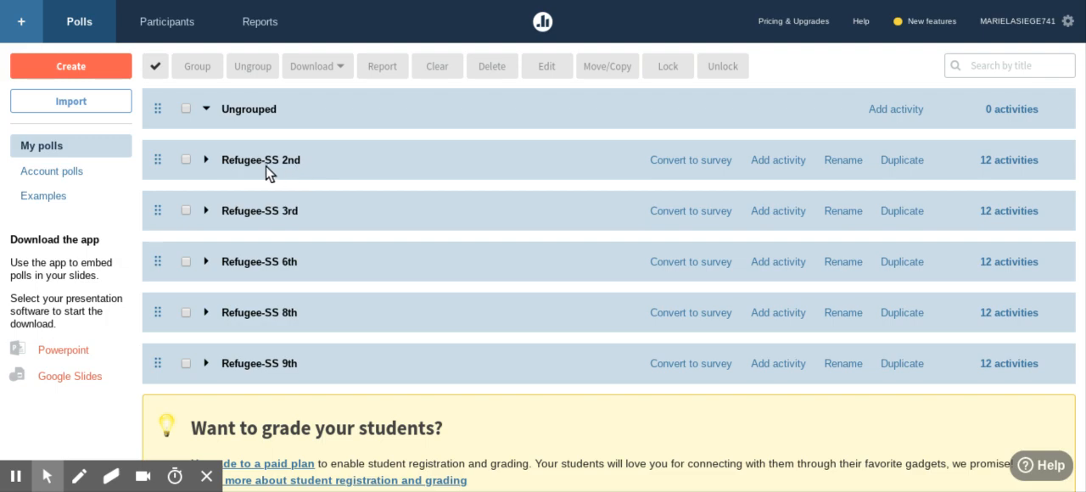
Look through the activities in the Refugee-SS 2nd group, leaving the group collapsed.
click(206, 160)
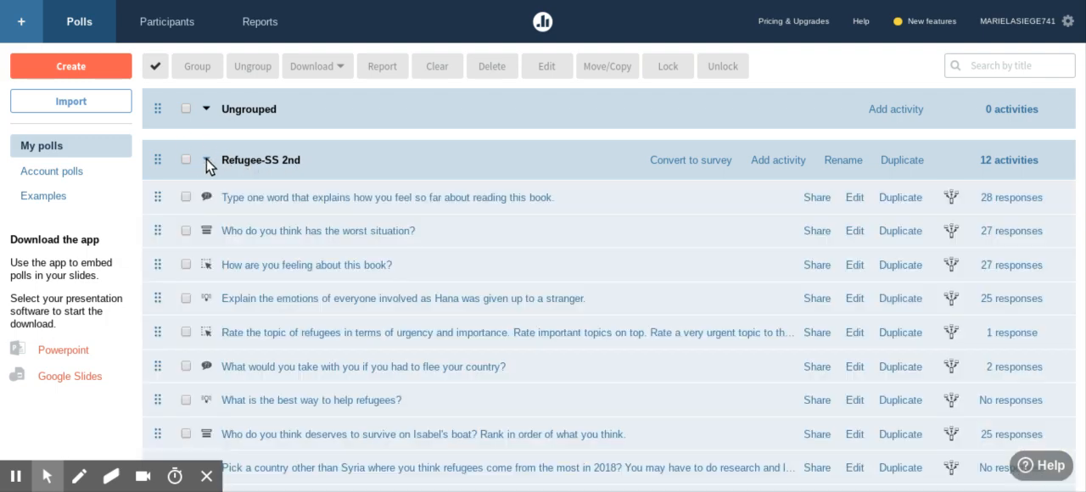
scroll(283, 177, down, 3)
scroll(283, 178, up, 3)
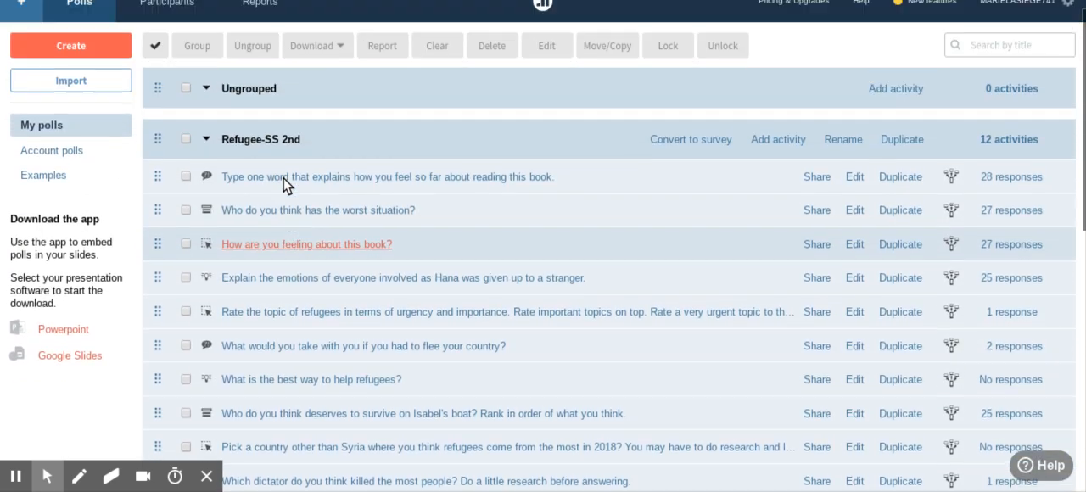
click(205, 160)
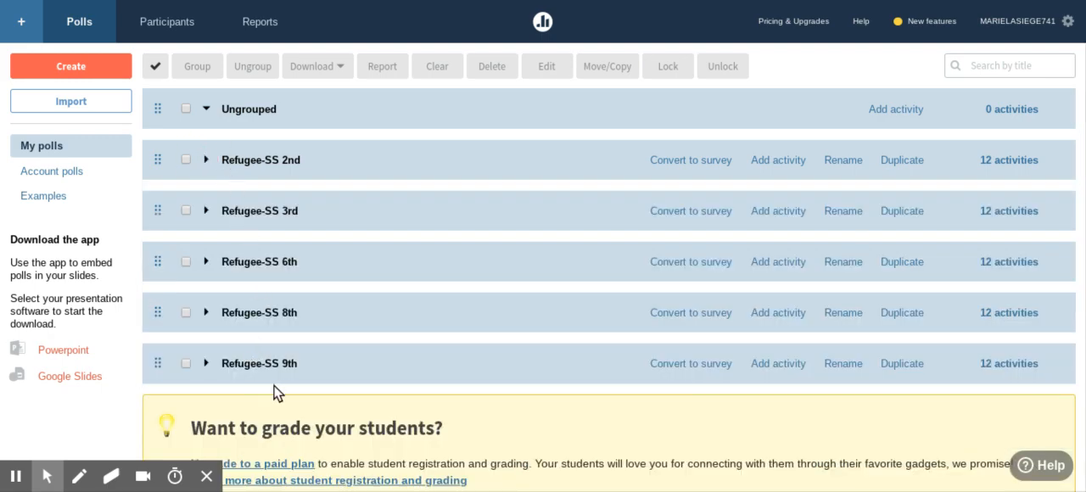
click(340, 180)
click(208, 161)
Start a new activity, browse the additional activity types, and choose Word cloud.
click(106, 75)
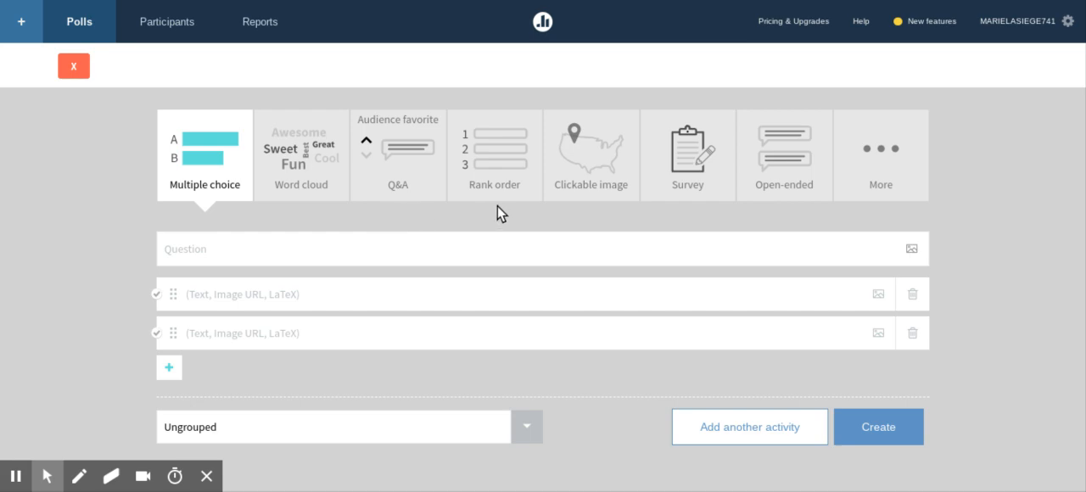
click(892, 151)
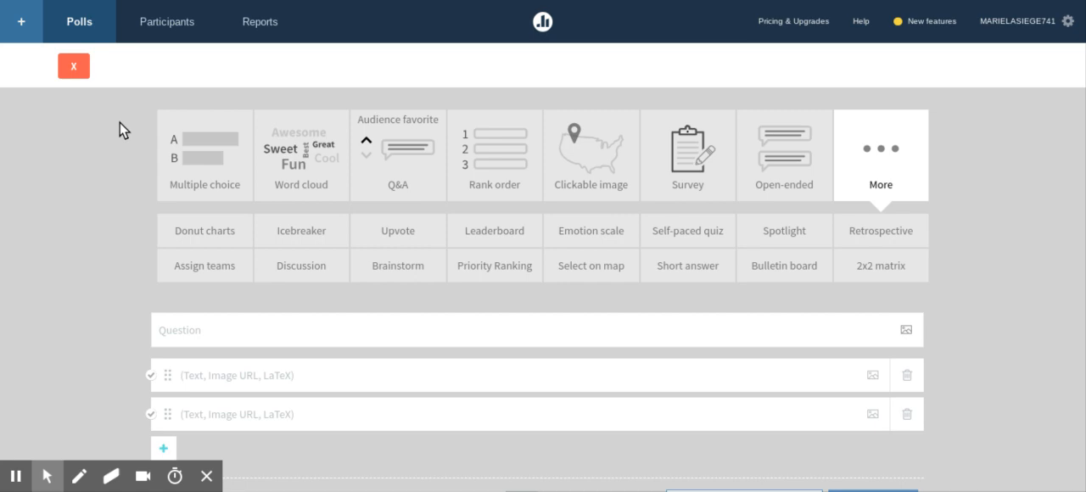
click(304, 152)
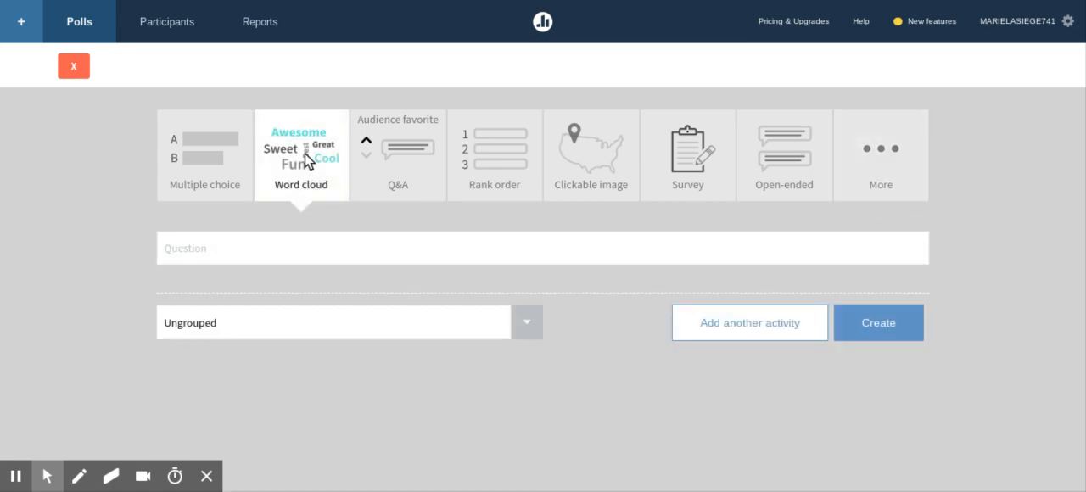
Enter "In three words or less, describe your relationship with technology" as the word cloud question.
click(338, 246)
text(In three words or less, d)
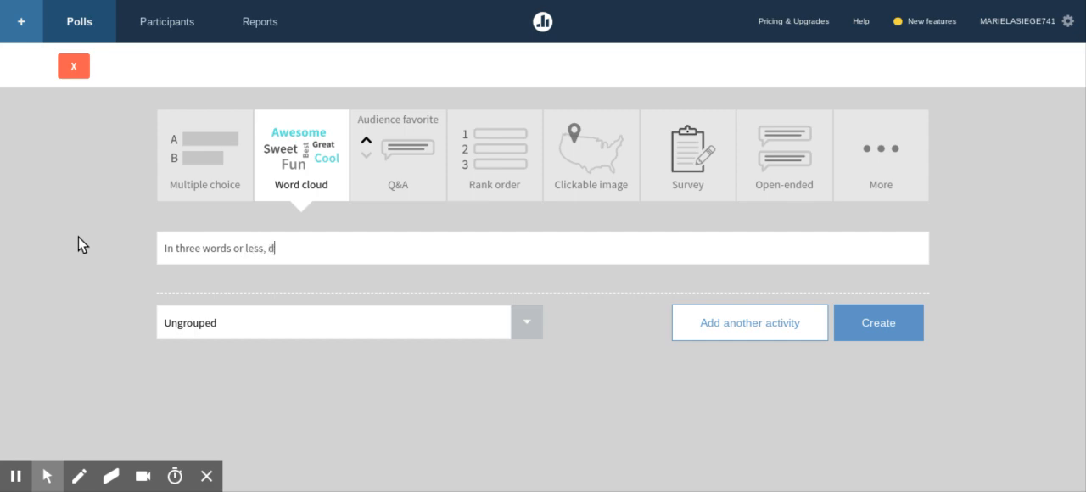
text(escribe your relatios)
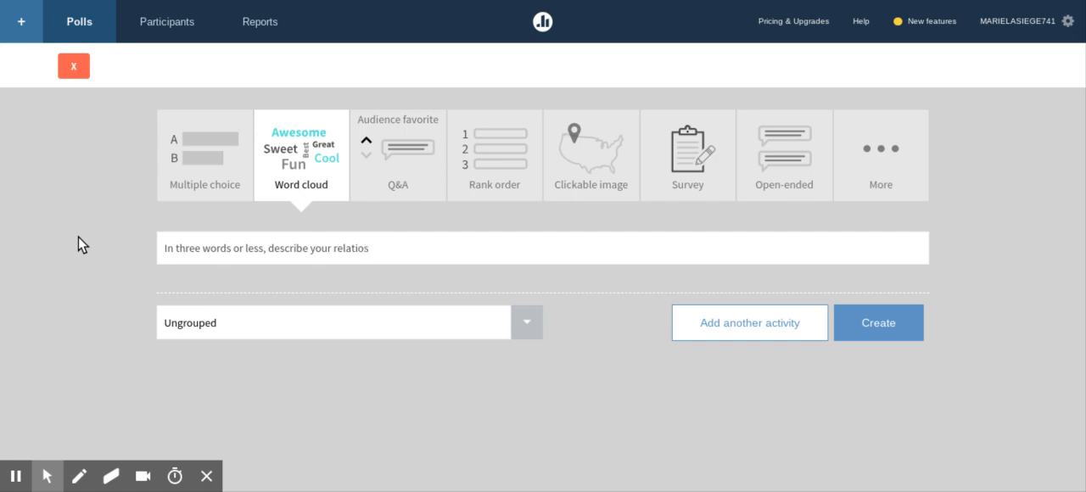
key(BackSpace)
text(nship with technology)
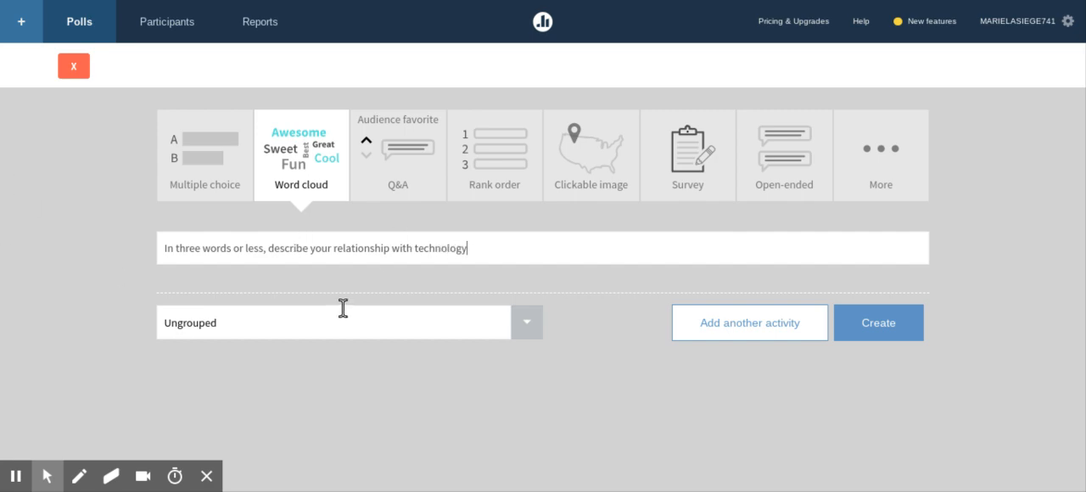
Review the available groups, keep the word cloud activity Ungrouped, and create it.
click(525, 330)
scroll(501, 378, down, 2)
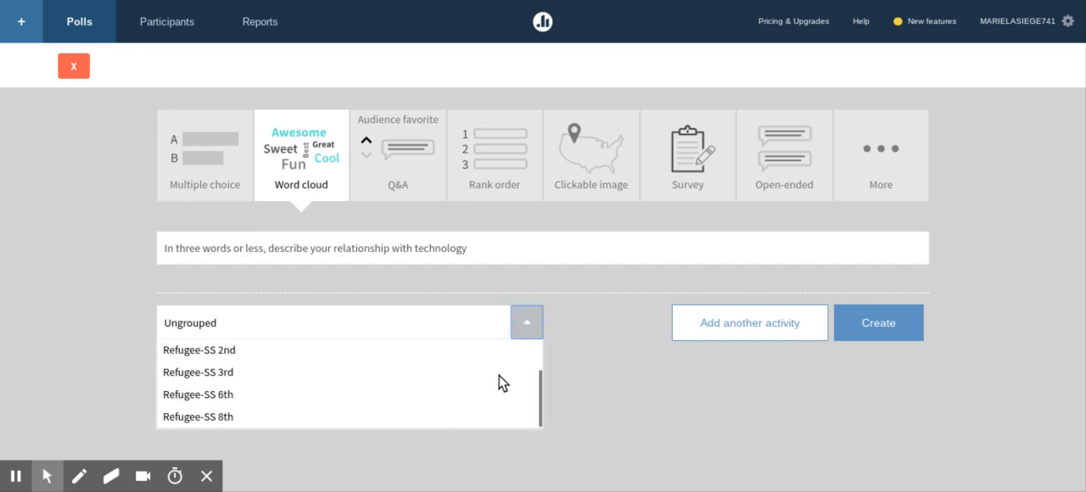
scroll(501, 382, up, 3)
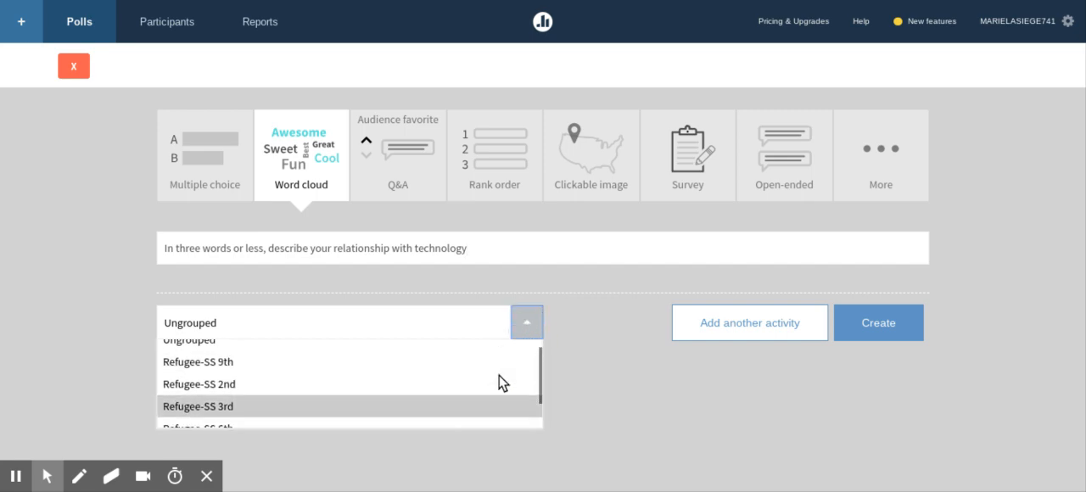
click(566, 336)
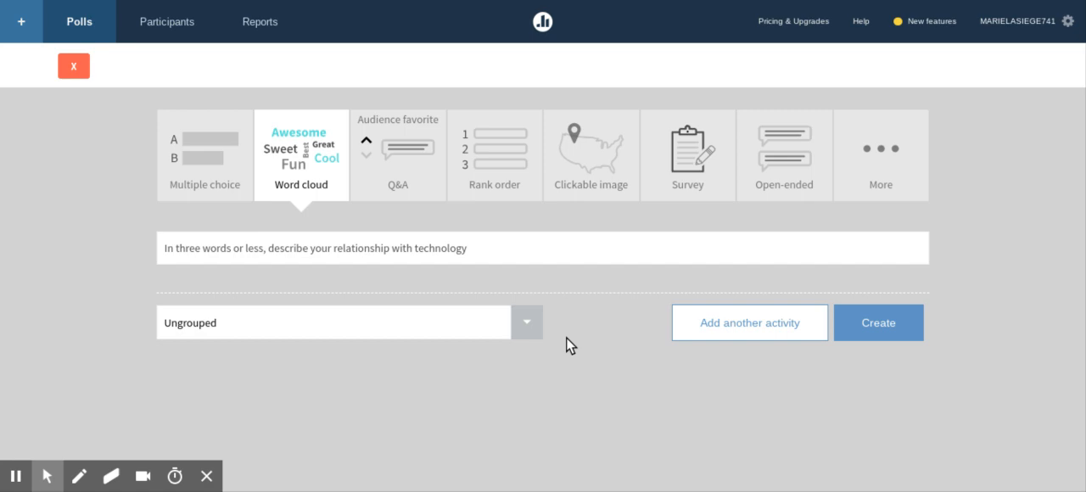
click(897, 327)
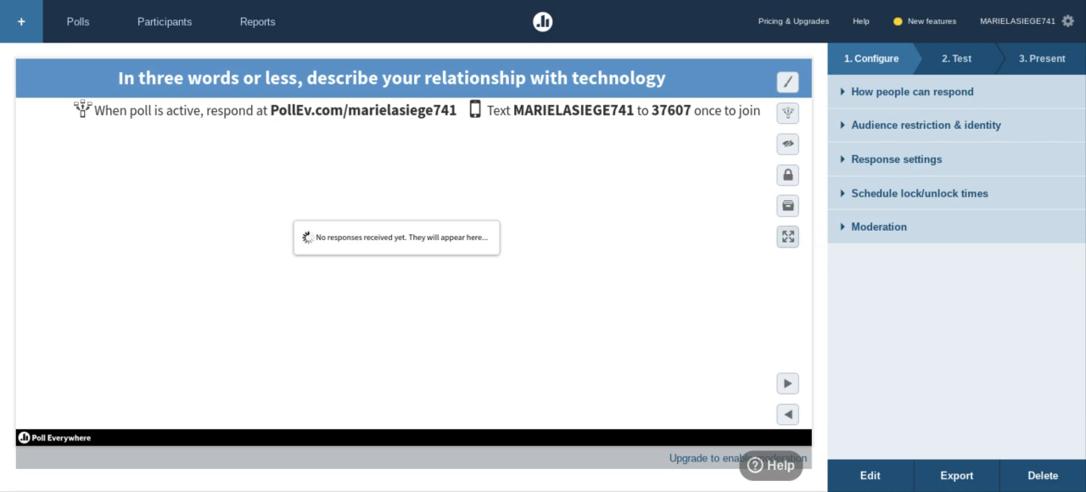
Preview the poll in full screen, toggle its activation off, on and off again, and exit full screen.
click(788, 236)
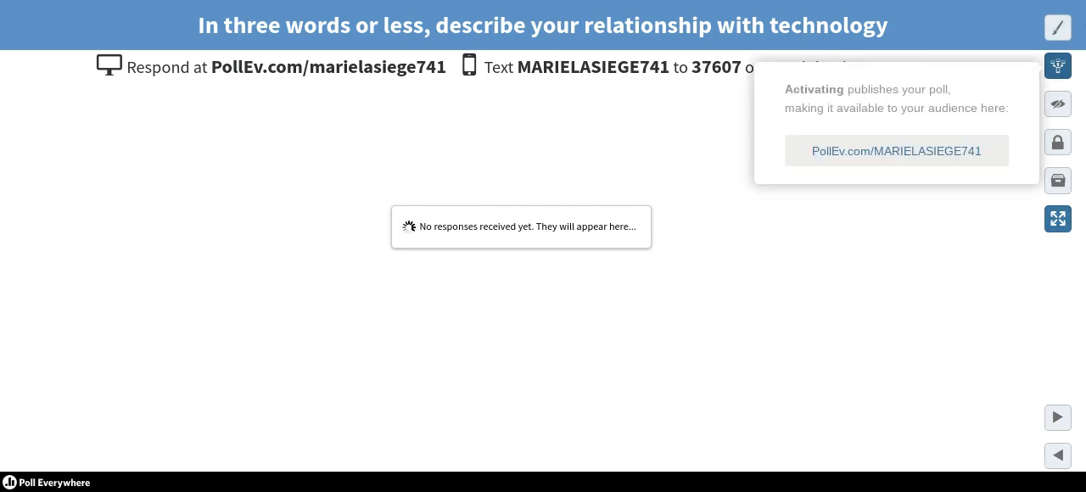
click(1058, 66)
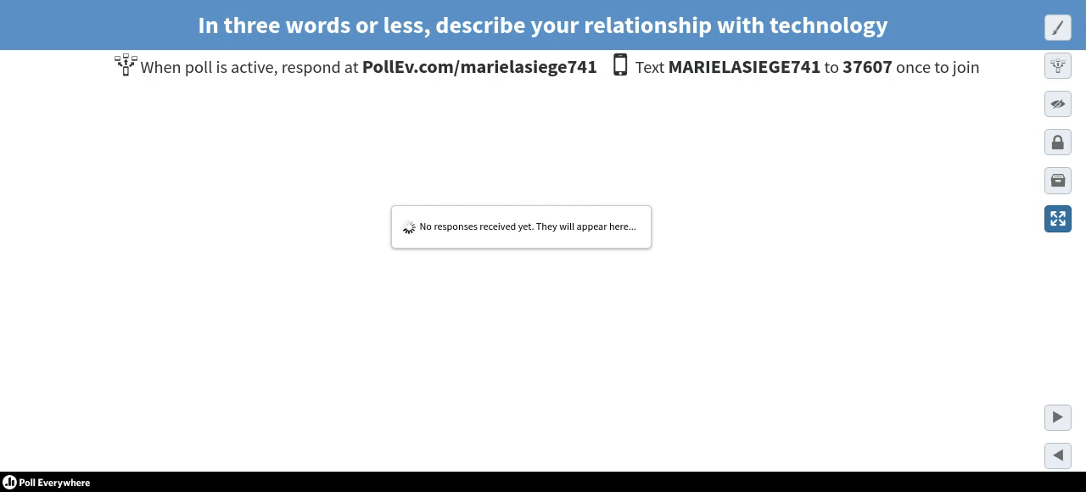
click(1058, 66)
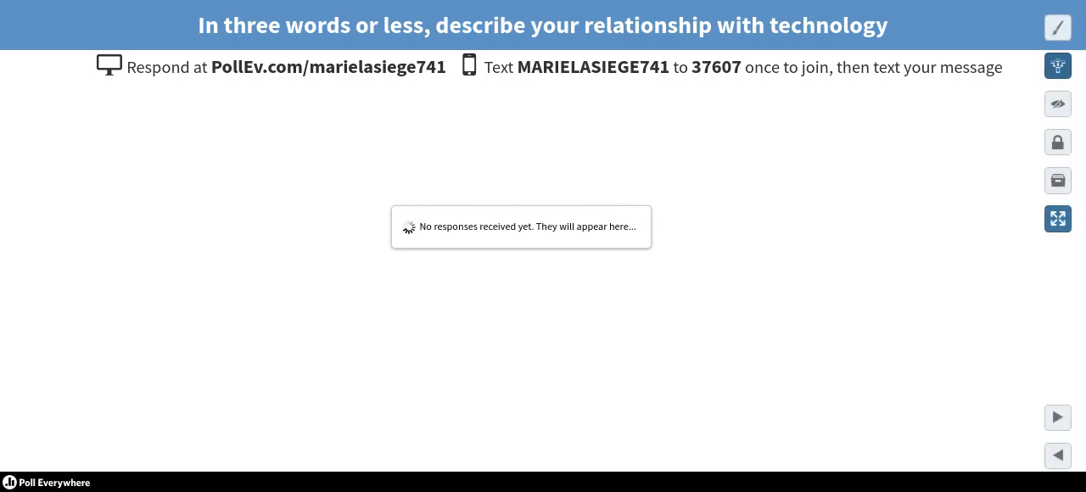
click(1058, 66)
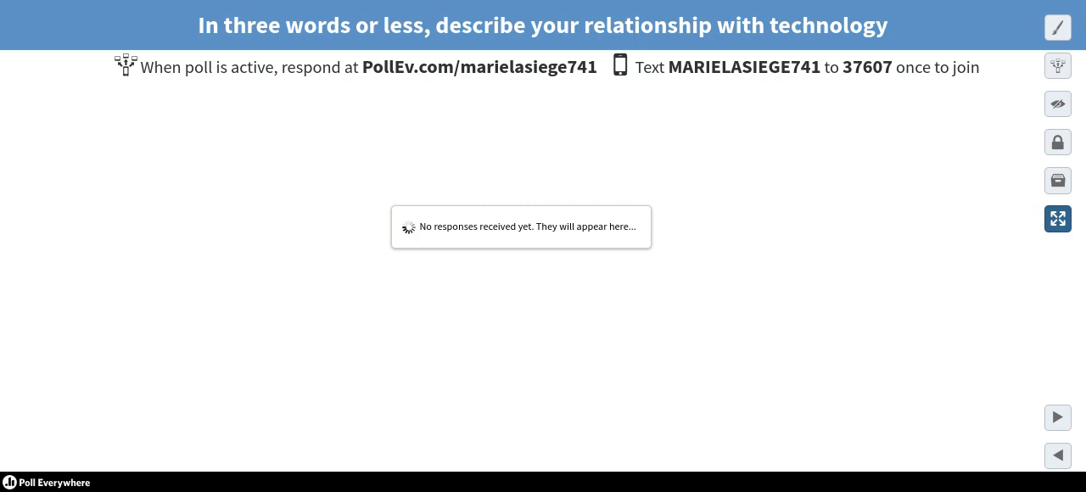
click(1058, 219)
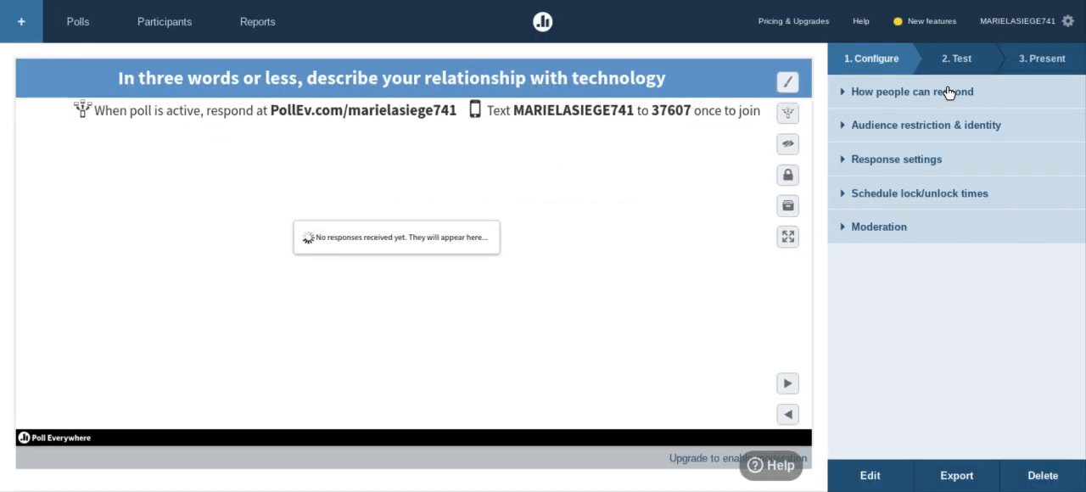
Examine the poll's configuration options for response methods, audience restriction and identity, response settings, lock/unlock schedule, and moderation.
click(844, 94)
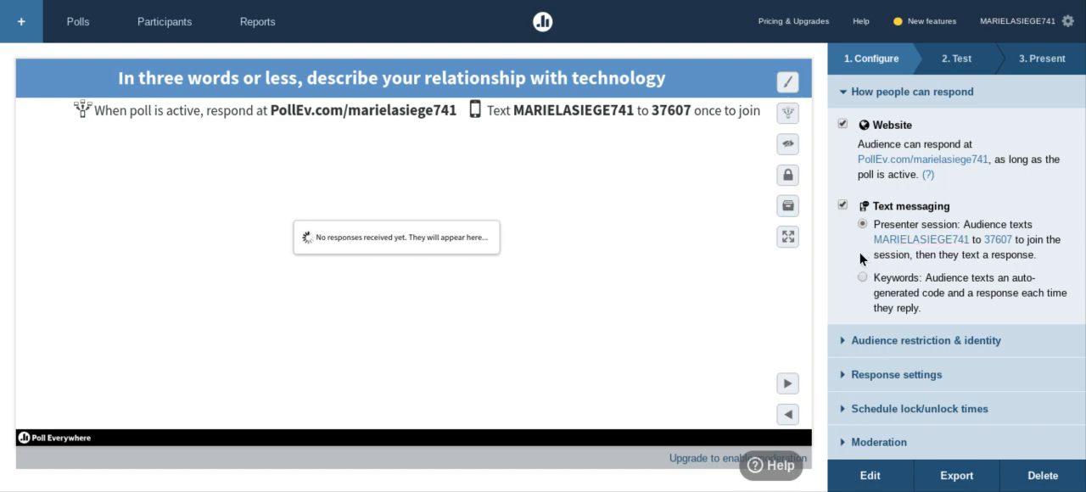
click(842, 340)
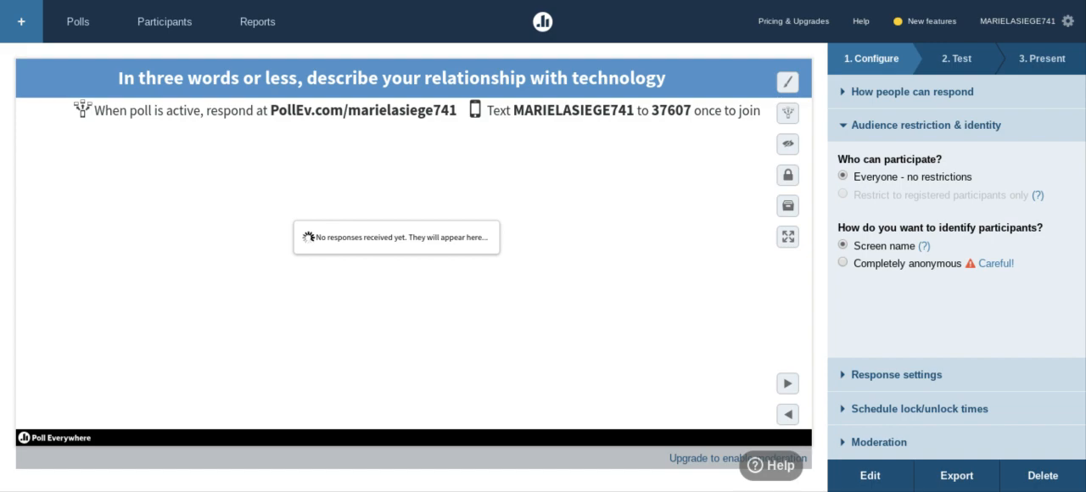
click(843, 376)
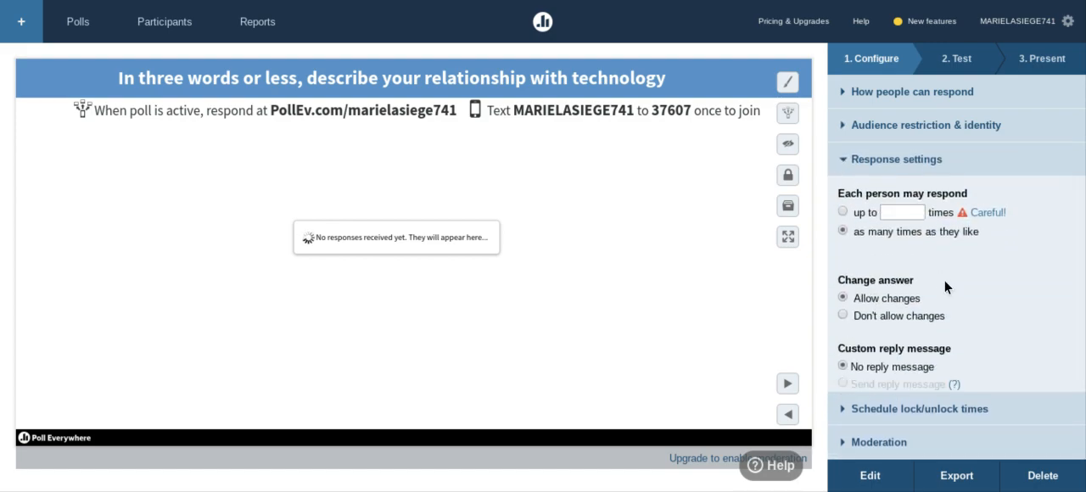
click(882, 411)
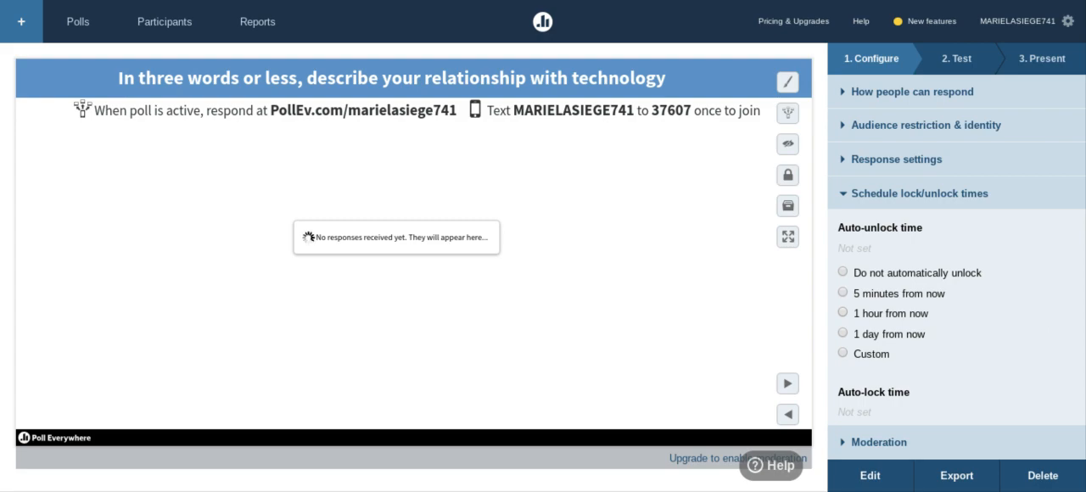
scroll(1011, 313, down, 3)
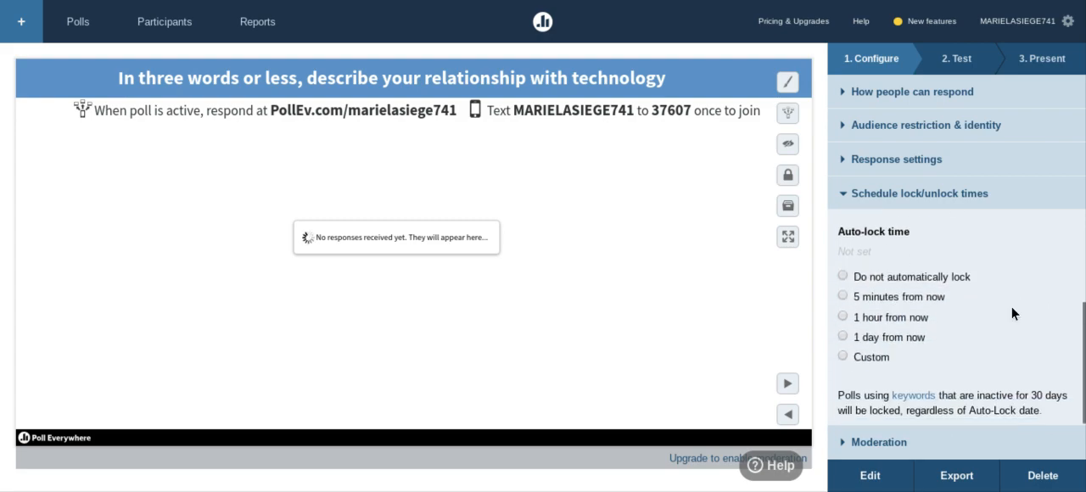
scroll(1011, 313, up, 3)
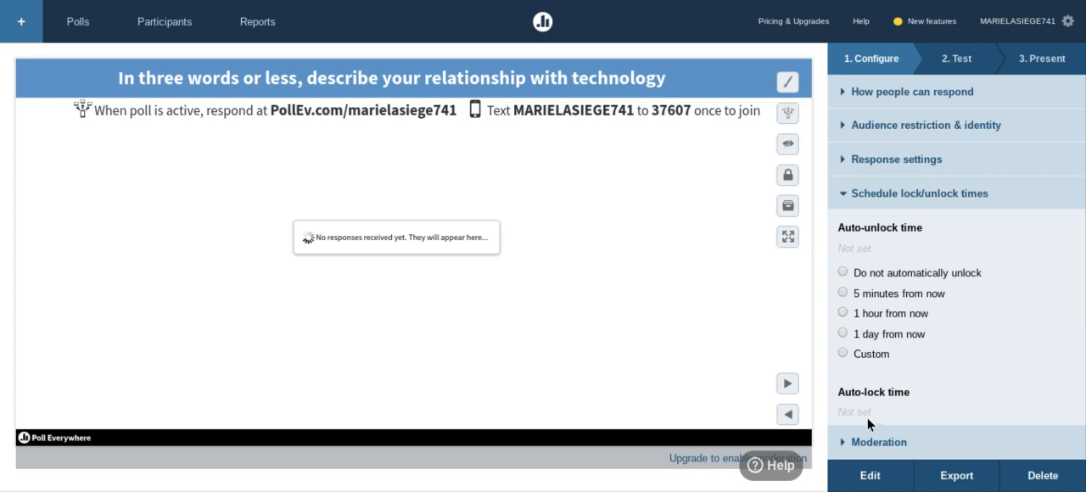
click(865, 442)
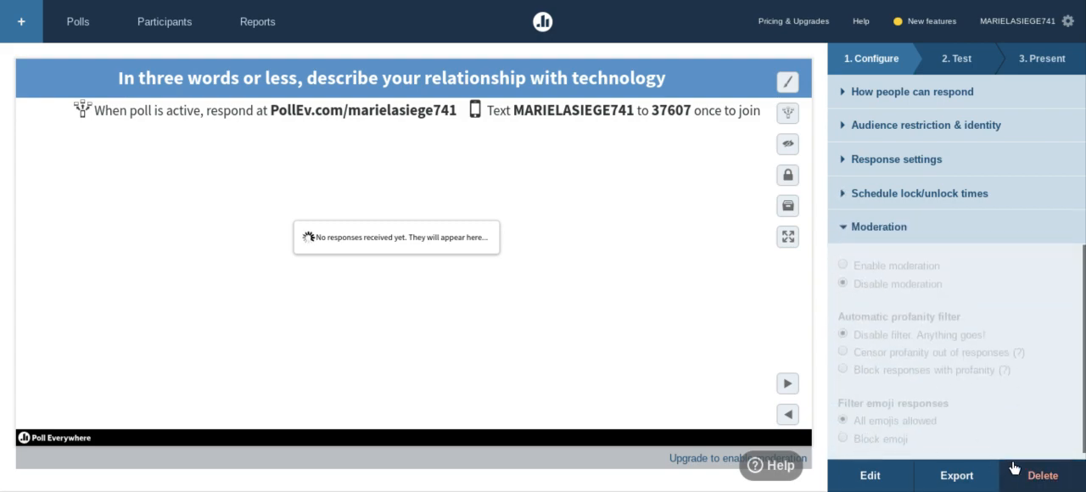
mouse_move(1033, 293)
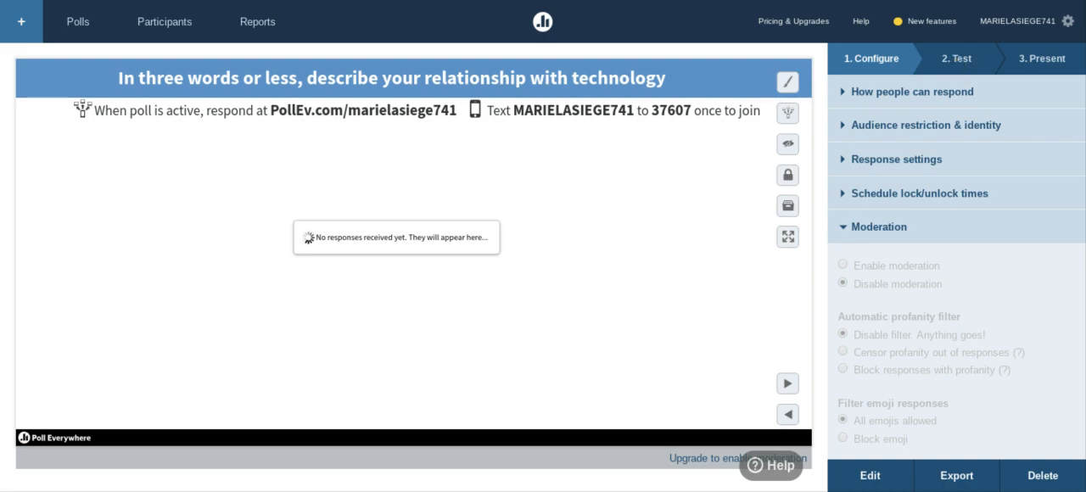
Open the web response test for the poll and activate the poll so it accepts answers.
click(957, 59)
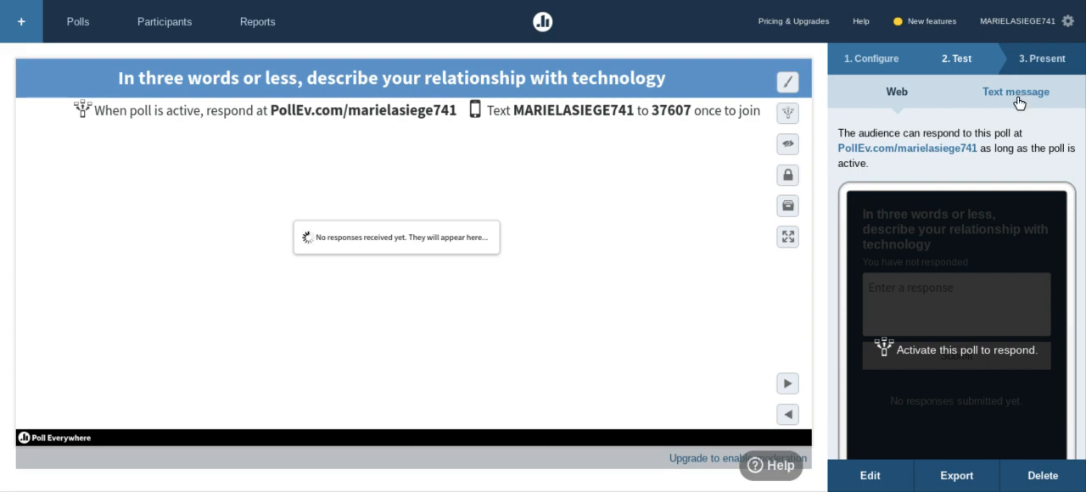
scroll(999, 260, down, 1)
scroll(1003, 259, up, 1)
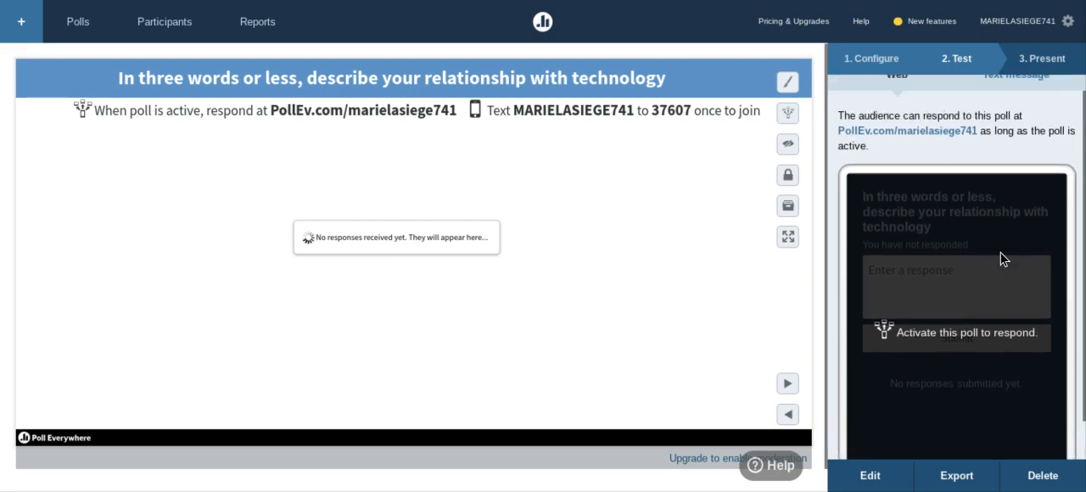
scroll(1001, 258, up, 1)
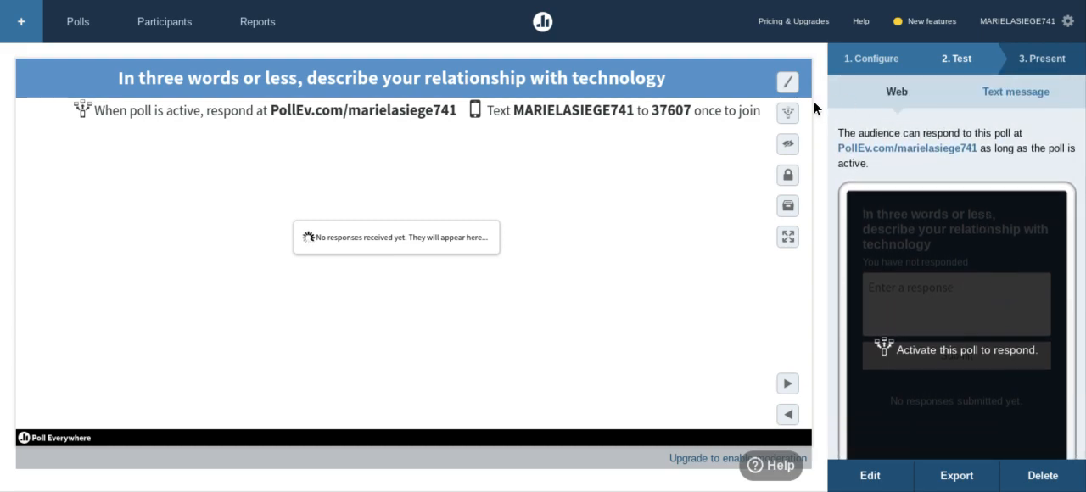
click(787, 113)
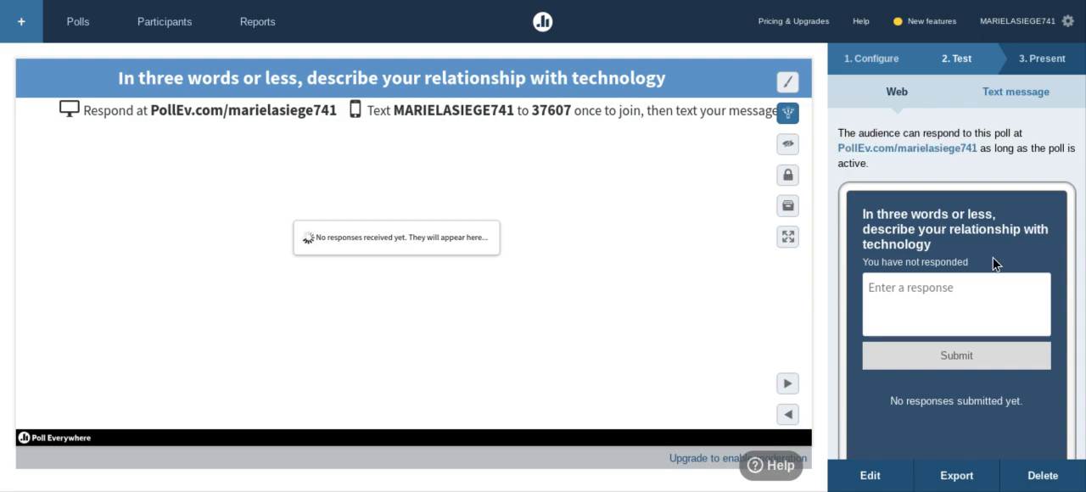
Submit "I love it" as a test response to the word cloud poll.
click(941, 293)
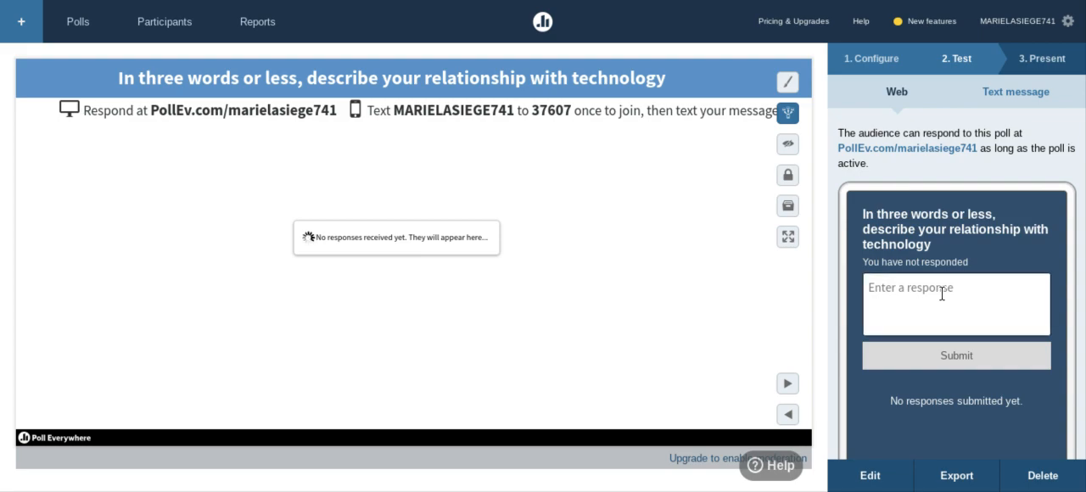
text(I love it)
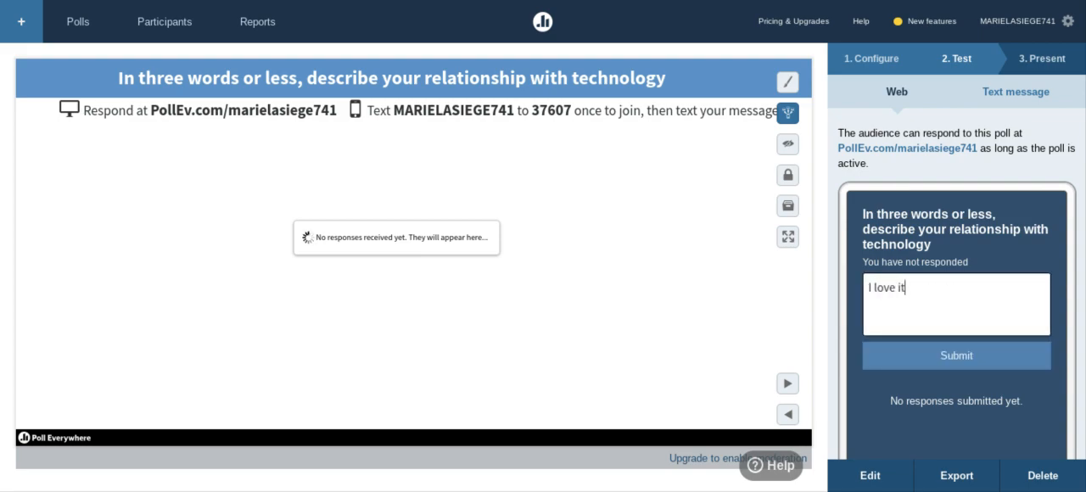
click(957, 358)
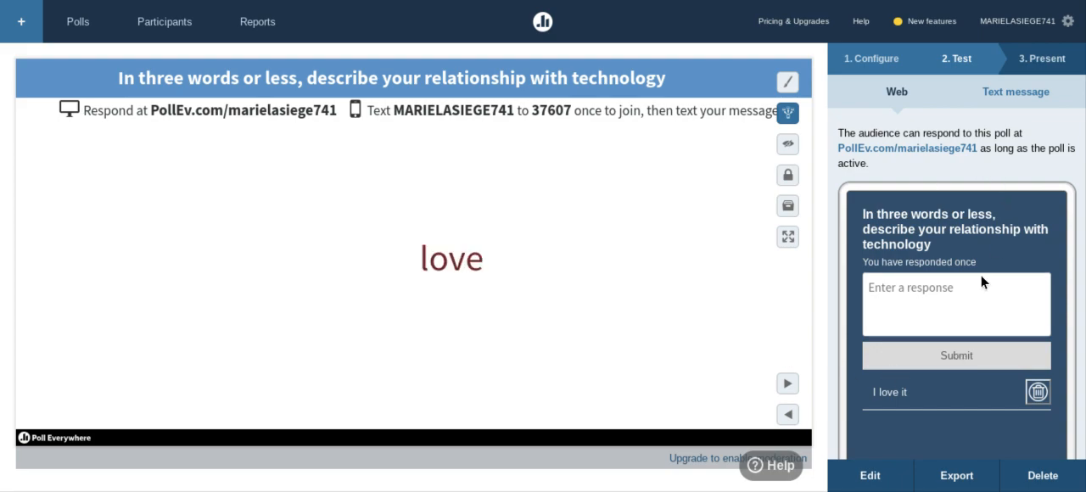
Submit "Love it lots!" as another web test response to the word cloud poll.
click(908, 298)
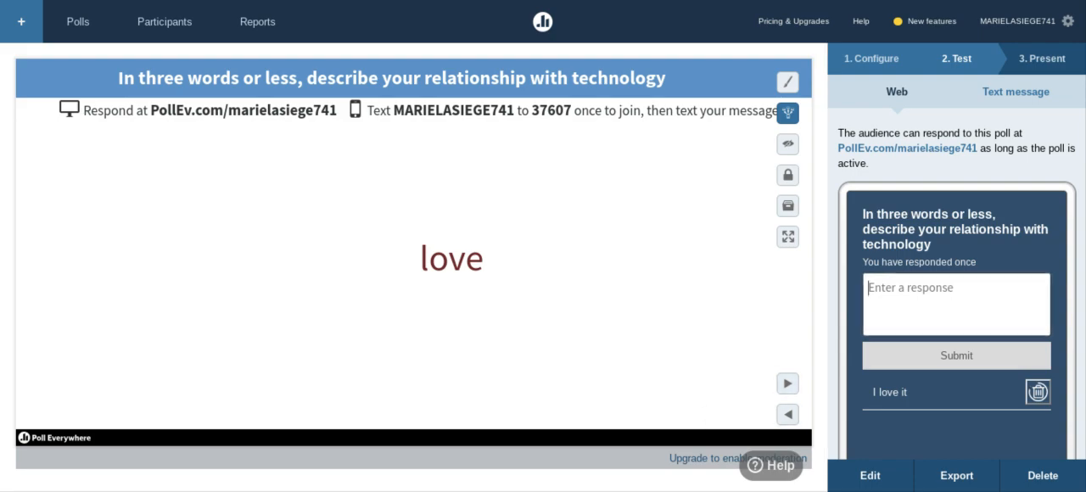
text(Love)
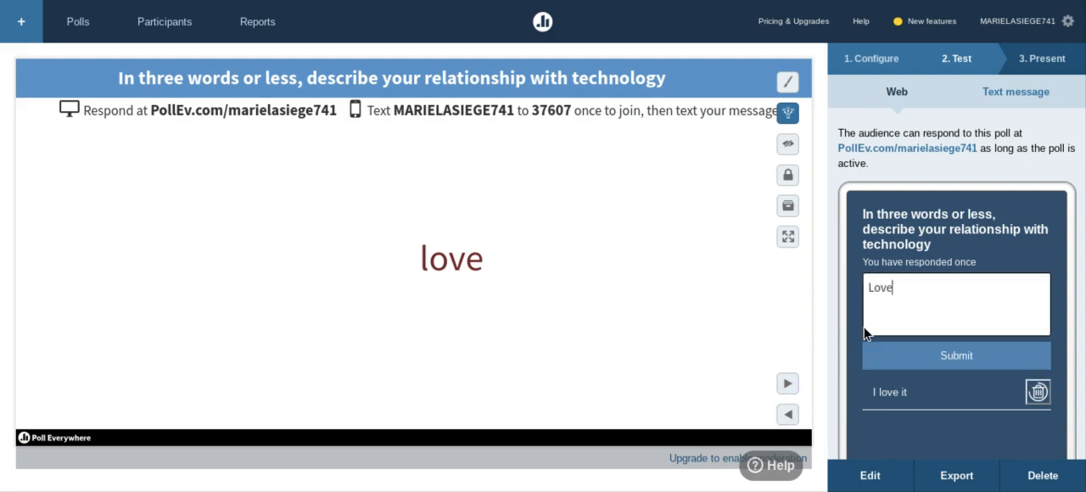
text( it lots!)
click(904, 360)
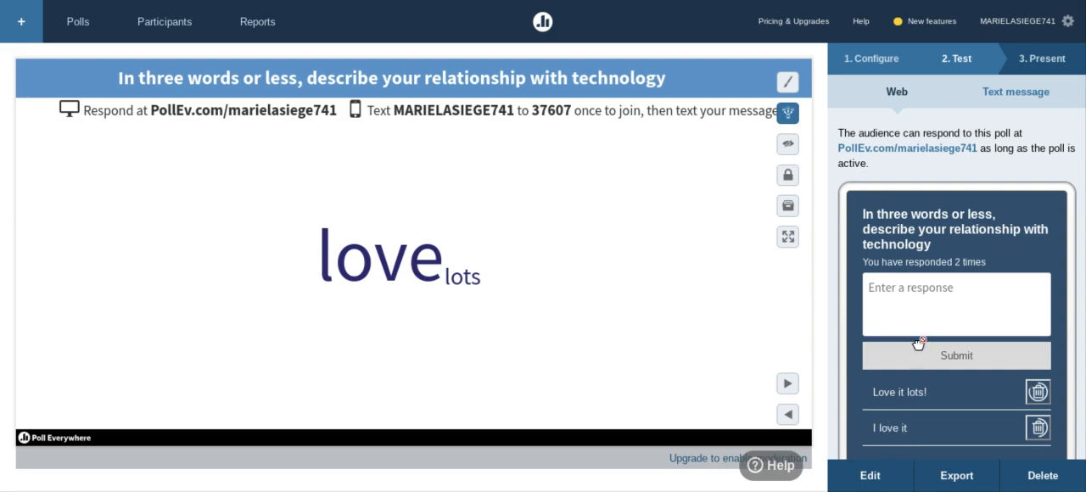
Submit "love" twice and "hate and love" once as further web test responses to the poll.
click(934, 304)
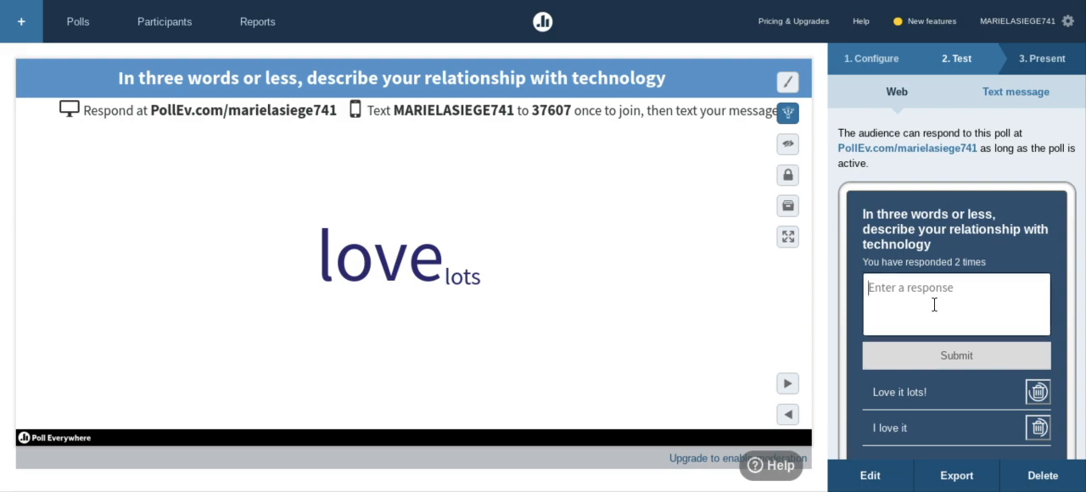
text(love)
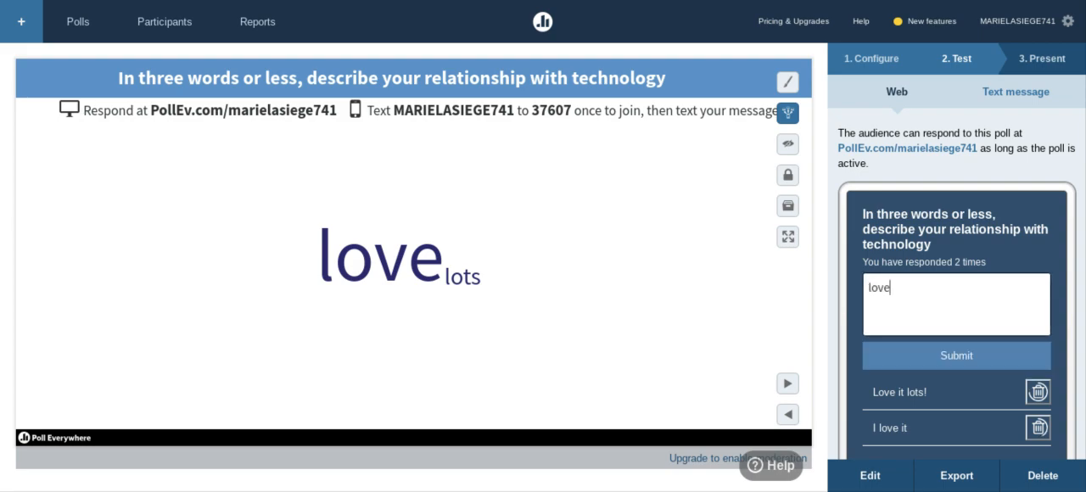
click(968, 355)
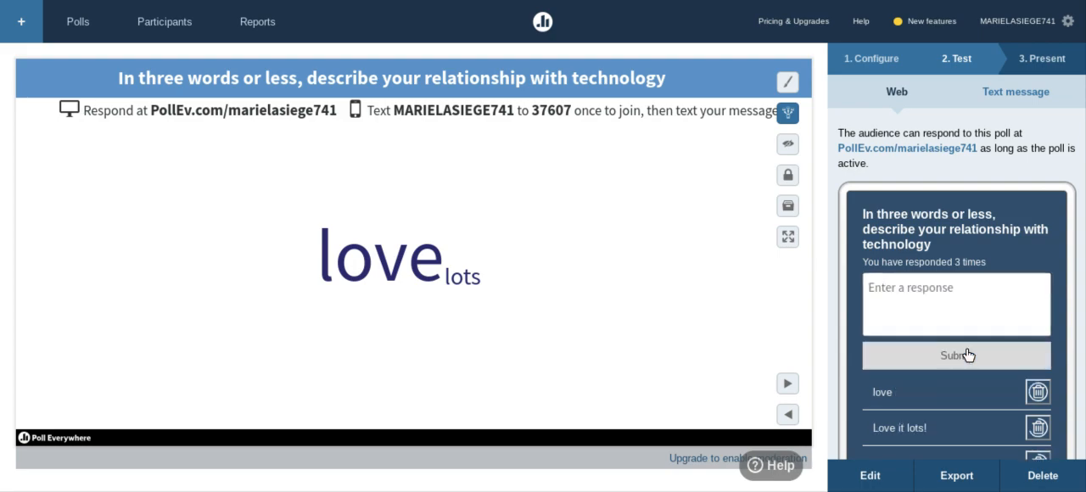
click(944, 289)
text(love)
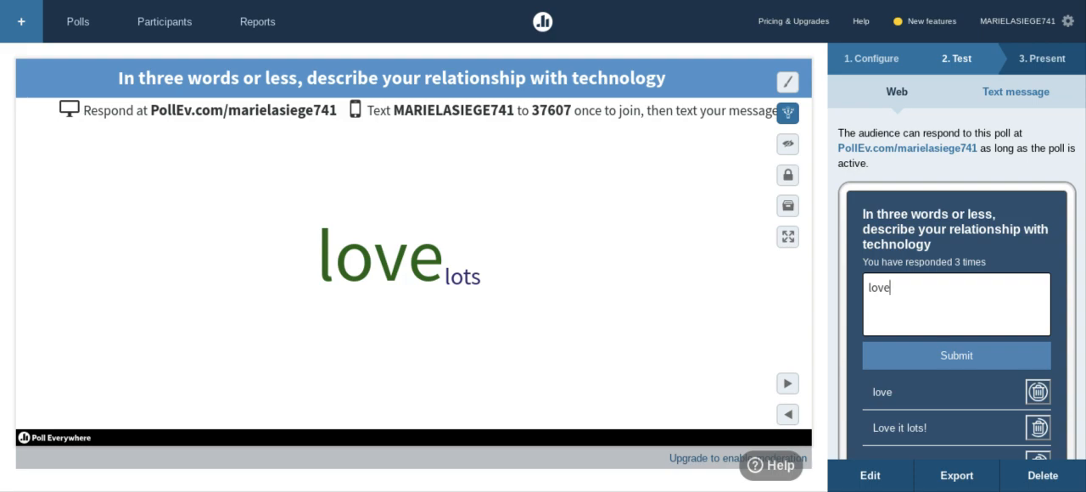
key(Return)
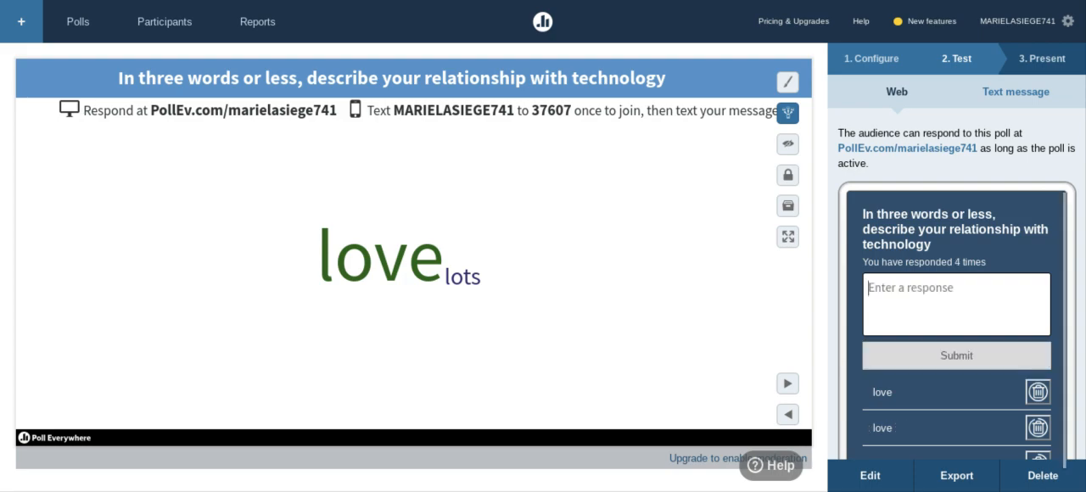
text(hate and love)
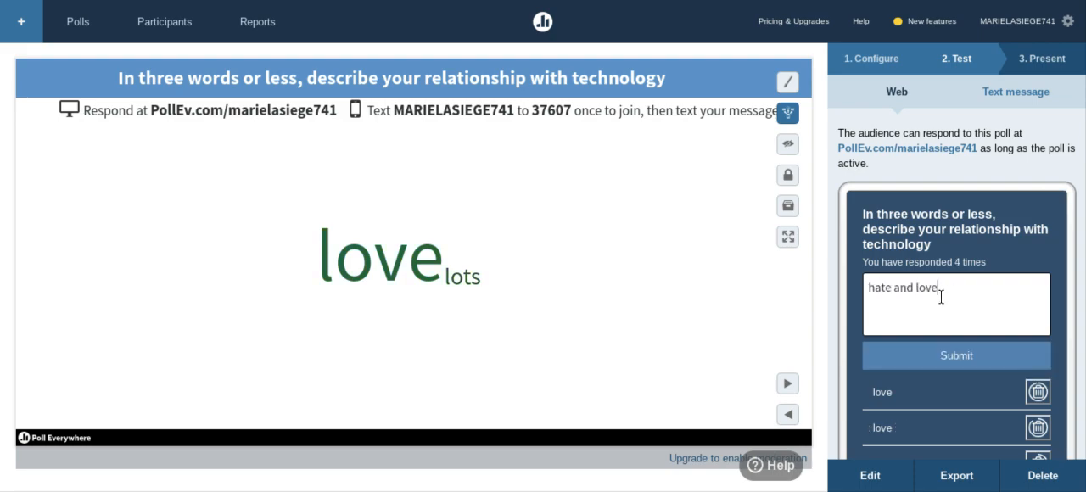
key(Return)
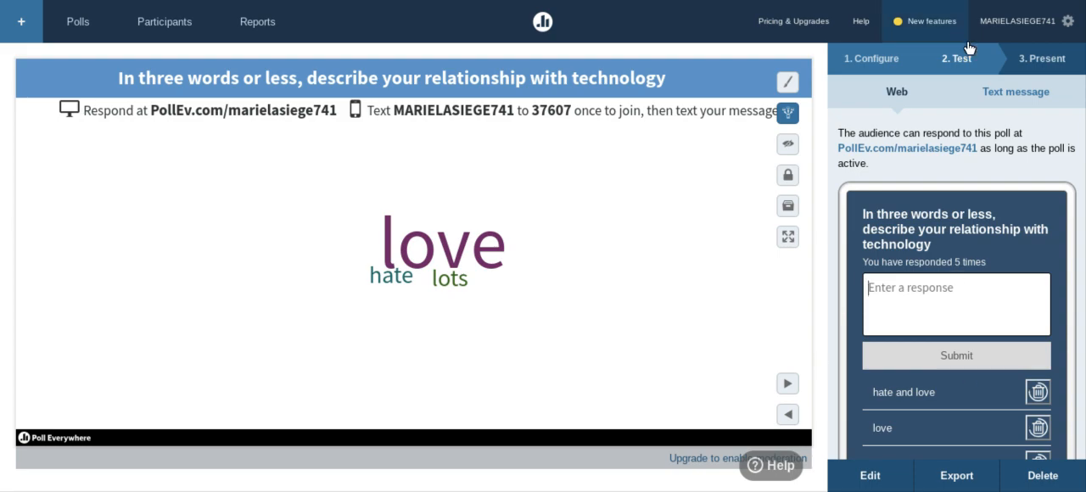
Join the session in the text message test with the prefilled keyword and send "scared" as a response.
click(993, 93)
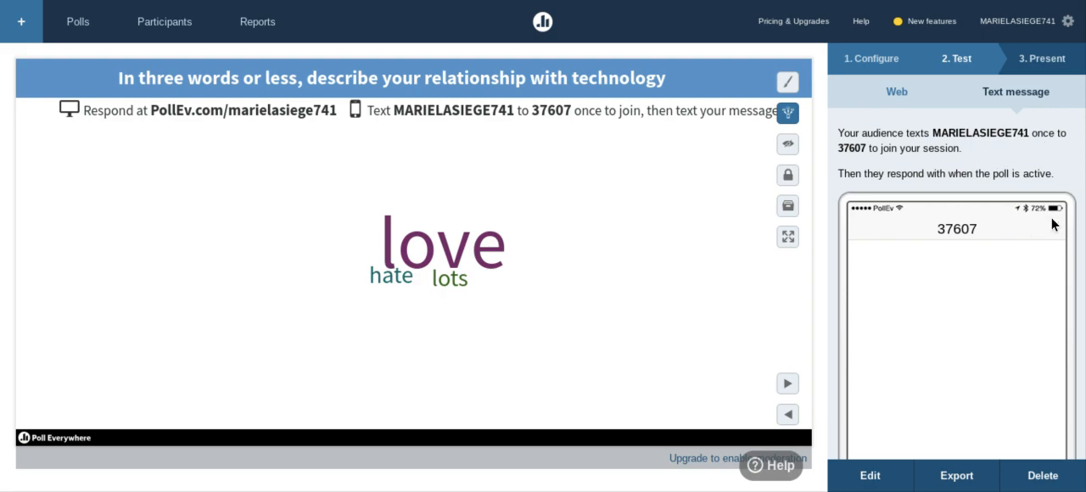
scroll(1052, 224, down, 2)
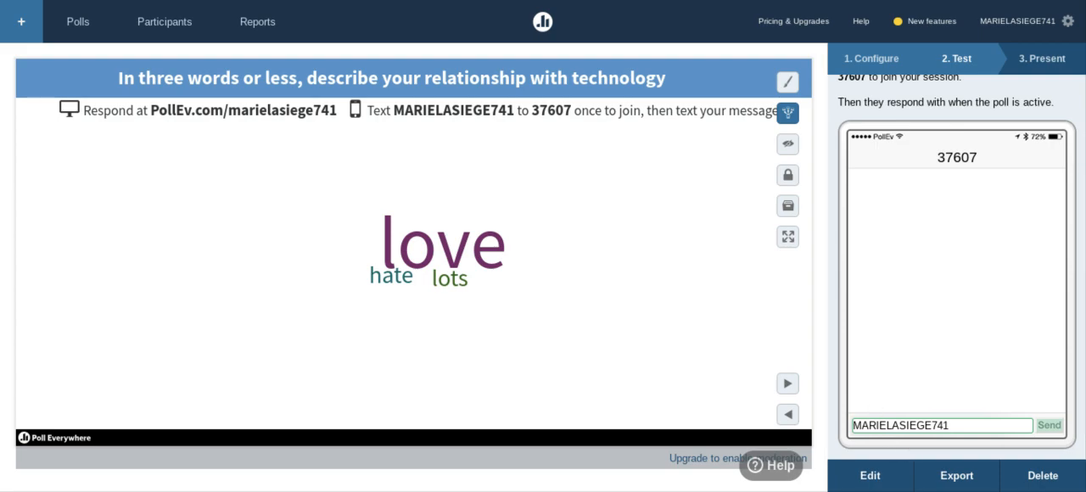
click(1048, 426)
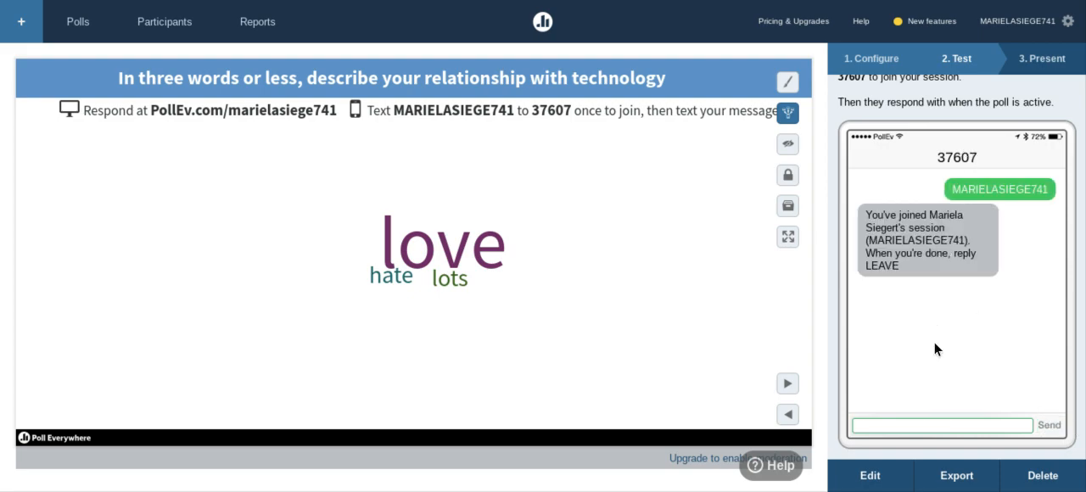
click(933, 420)
text(scared)
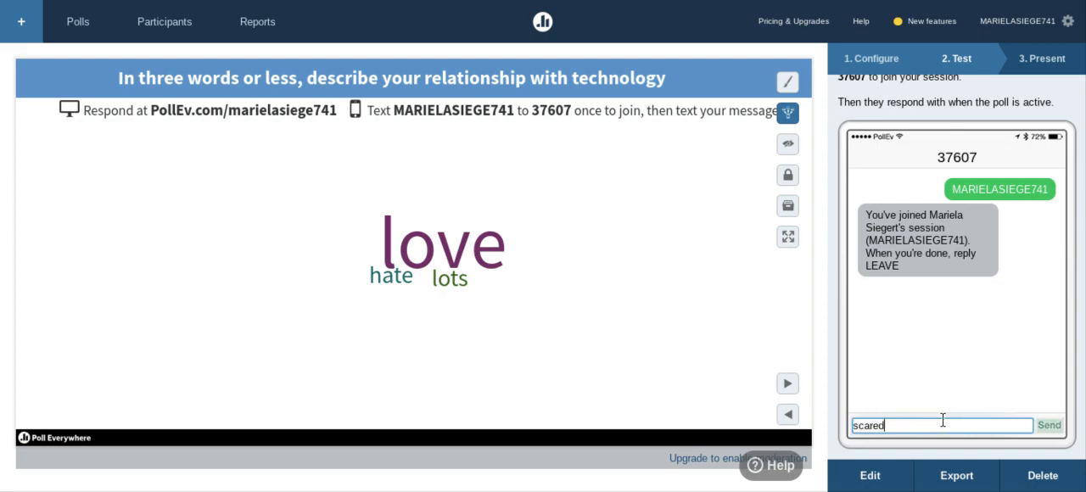
click(1049, 425)
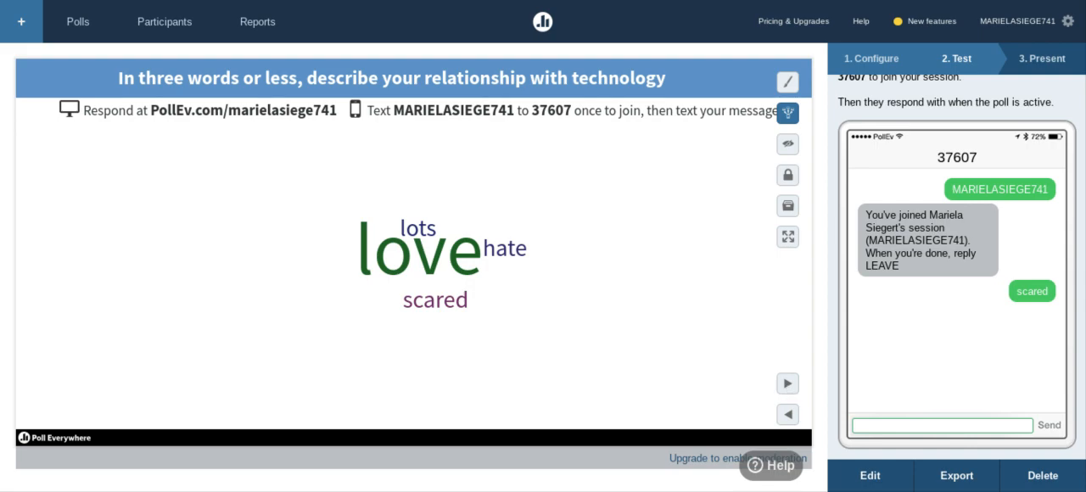
Send "leave" to exit the text message session and return to the web response test.
click(932, 424)
text(leave)
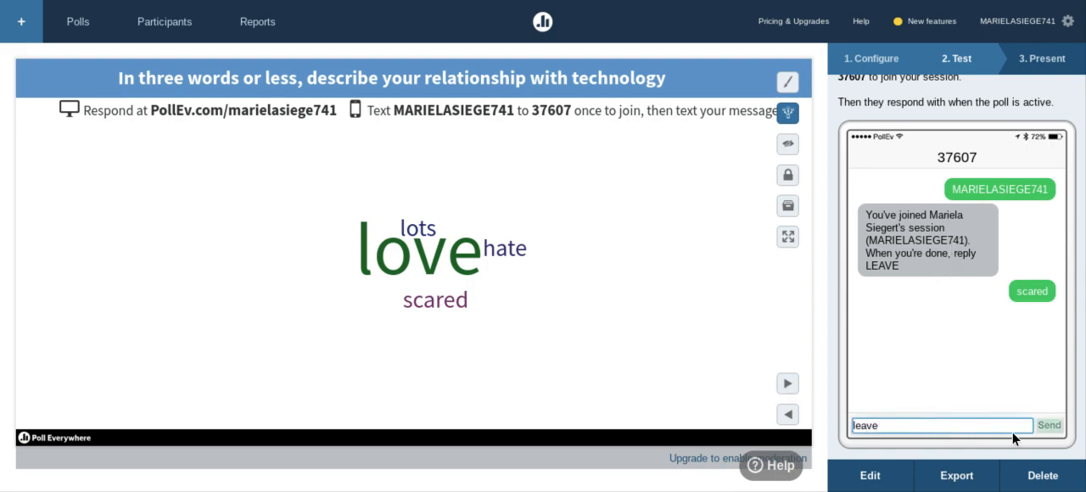
click(1047, 428)
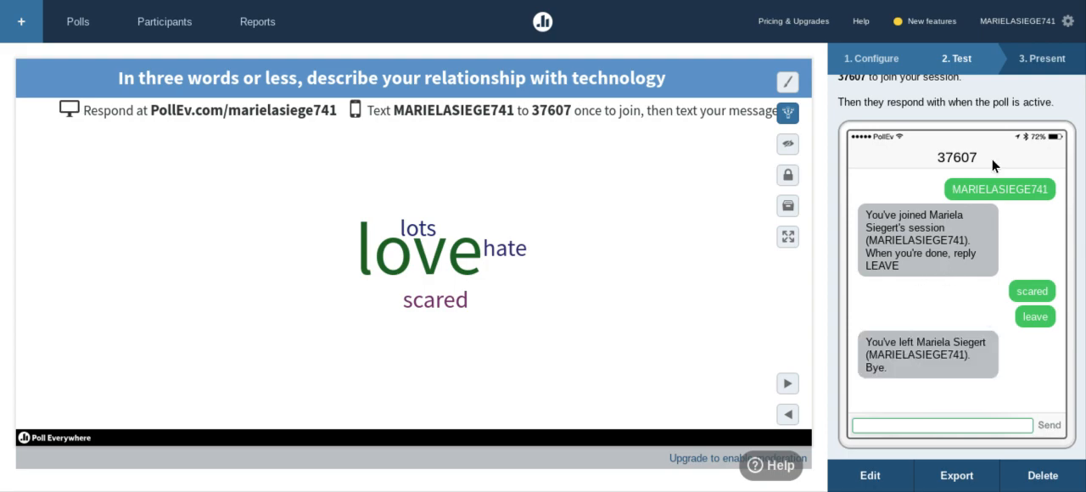
scroll(1007, 107, up, 2)
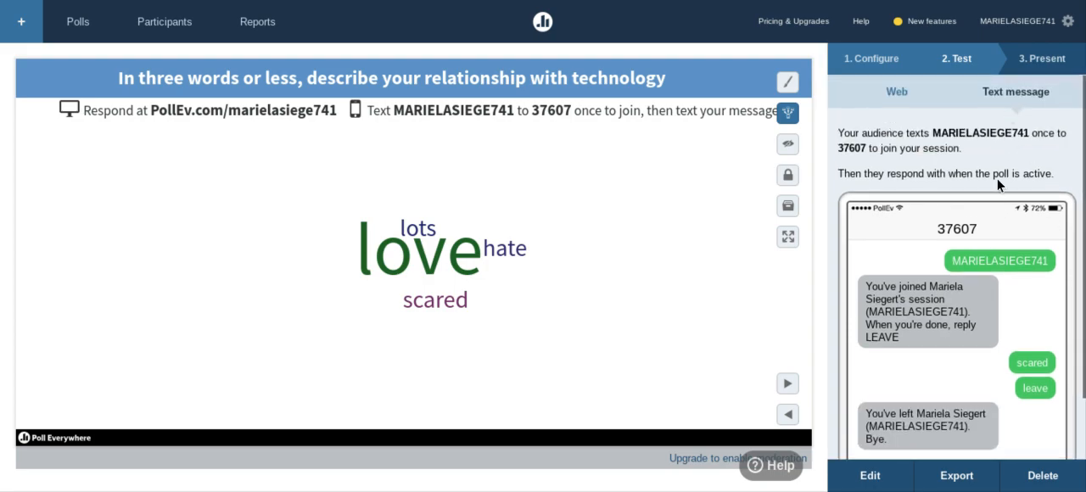
click(894, 96)
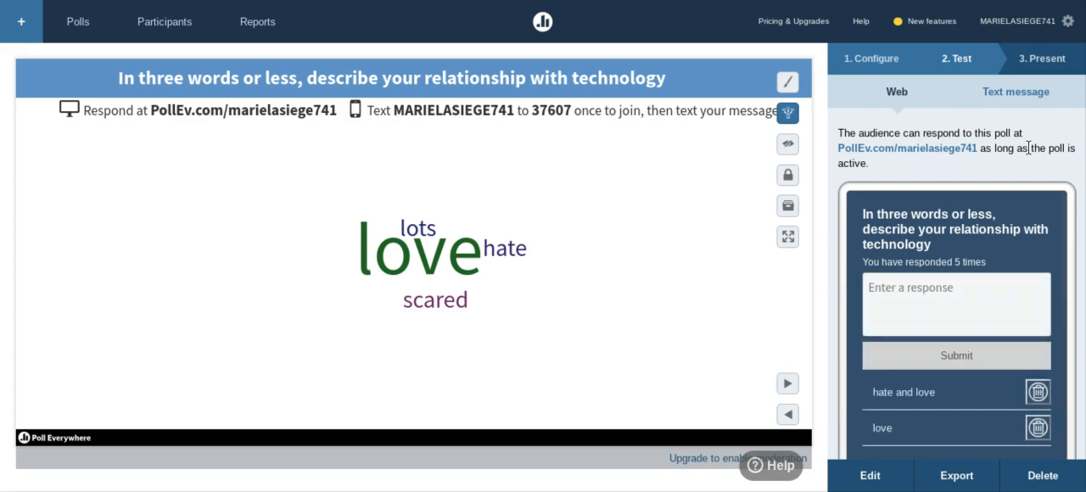
Examine the poll's presenting instructions and its sharing options for the response link, live audience page, live results and embedding.
click(1051, 61)
click(850, 93)
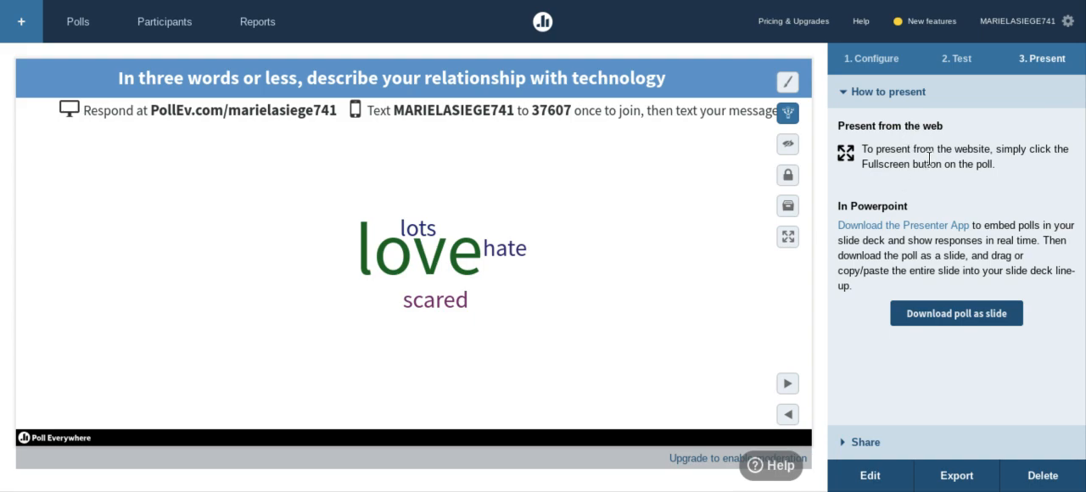
click(882, 104)
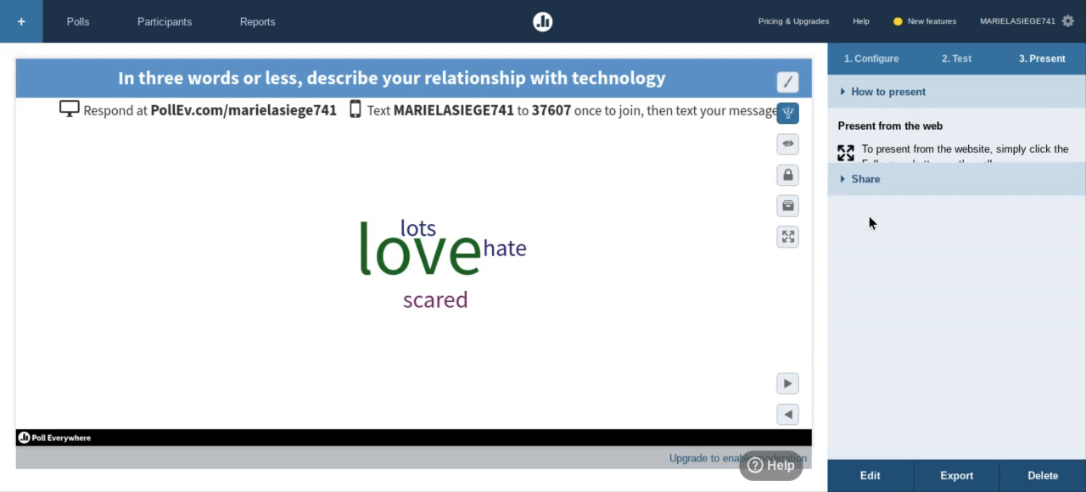
click(856, 137)
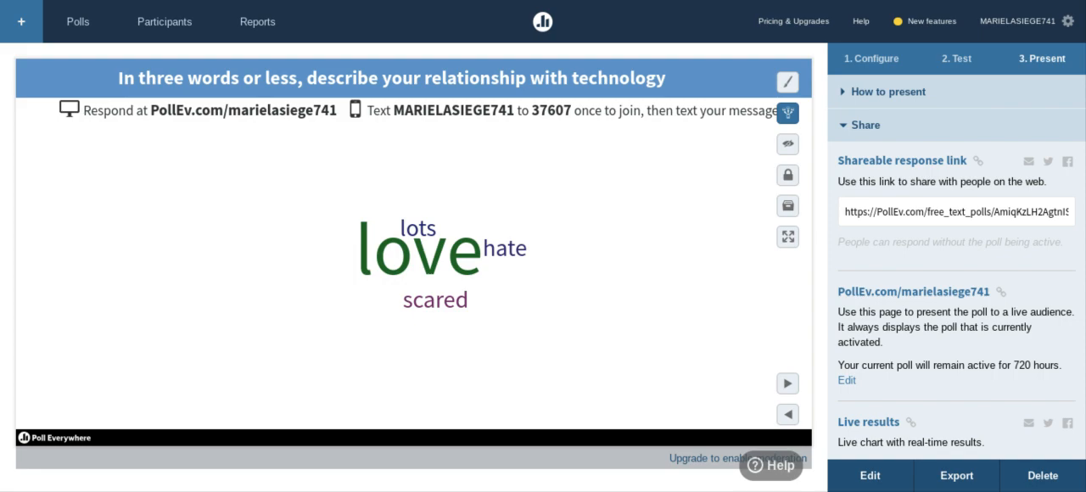
click(917, 297)
mouse_move(787, 113)
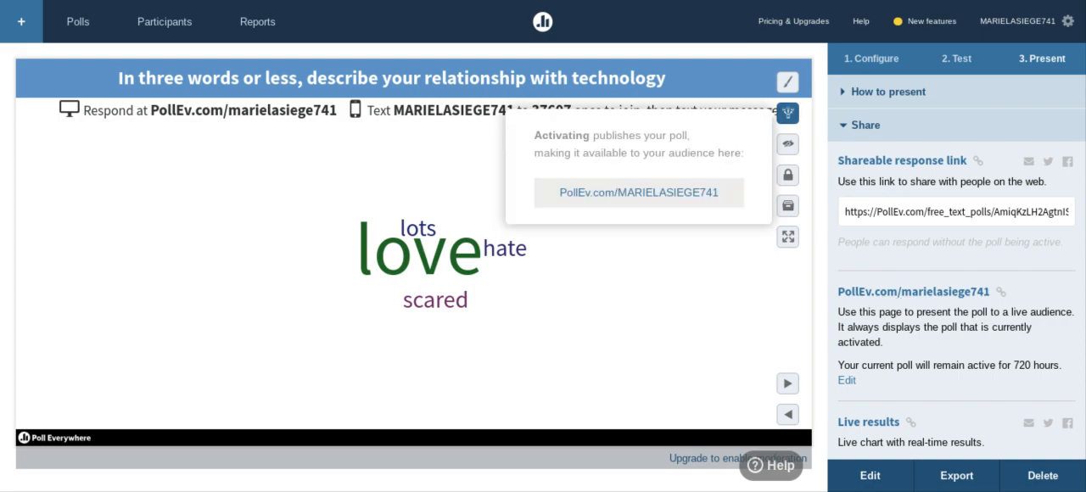
scroll(915, 296, down, 2)
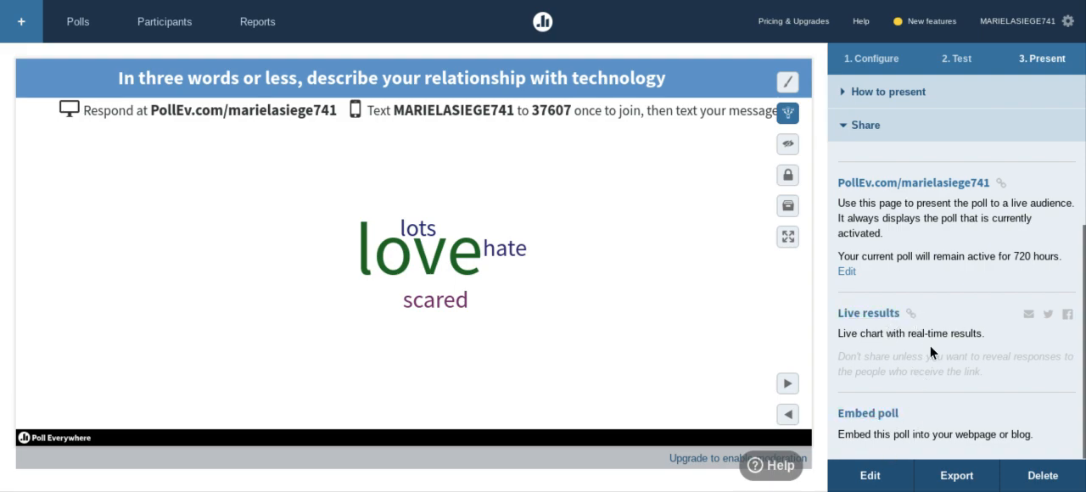
scroll(929, 345, up, 2)
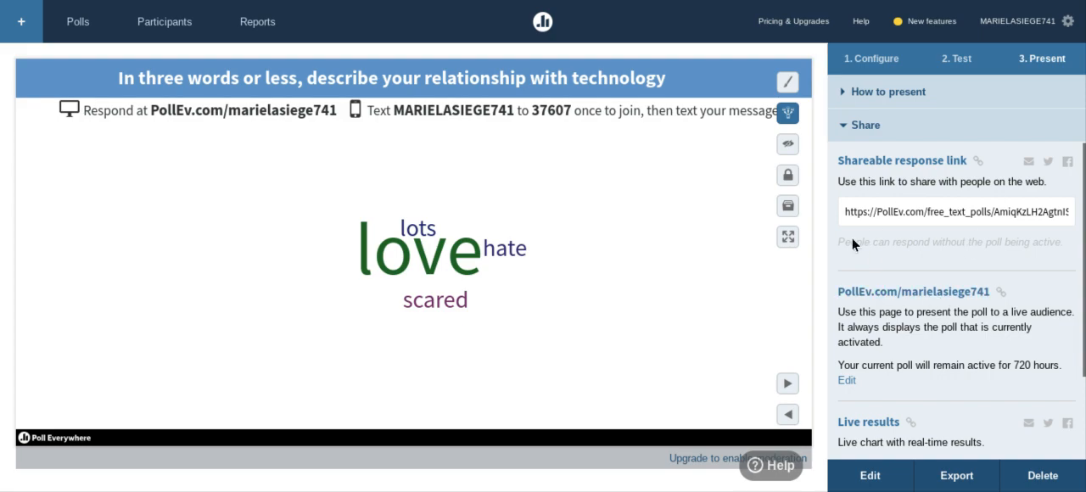
Preview the word cloud in full screen, exit, and switch from the sharing options back to the presenting instructions.
click(788, 237)
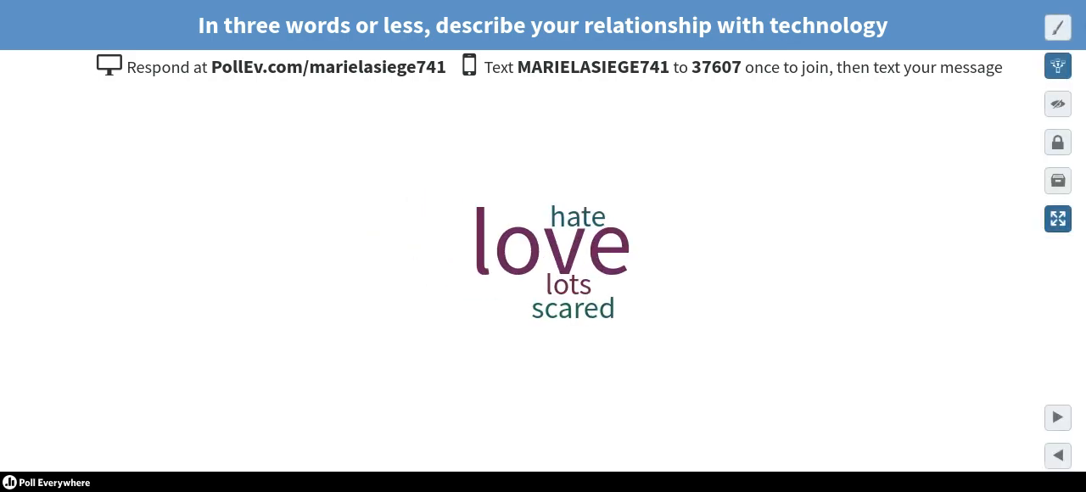
click(1057, 218)
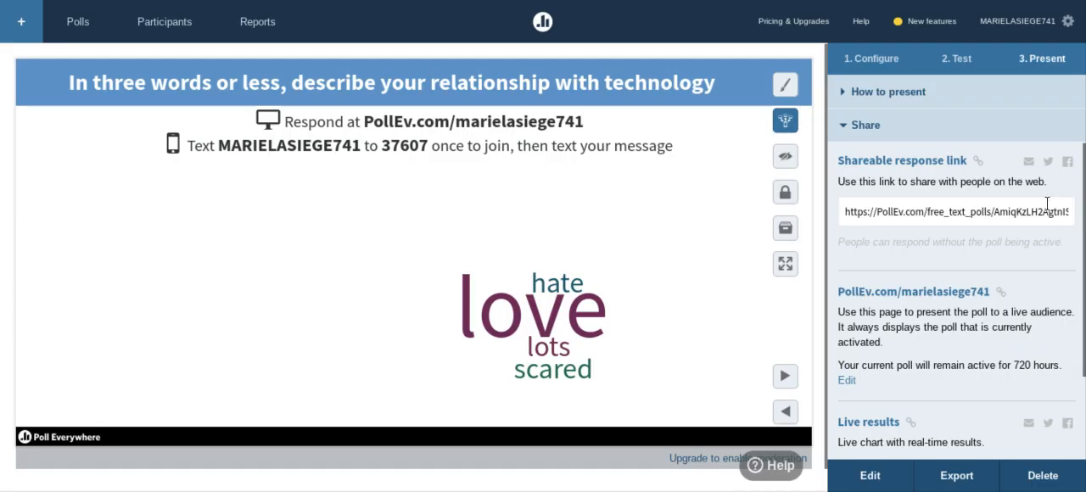
click(874, 127)
click(880, 100)
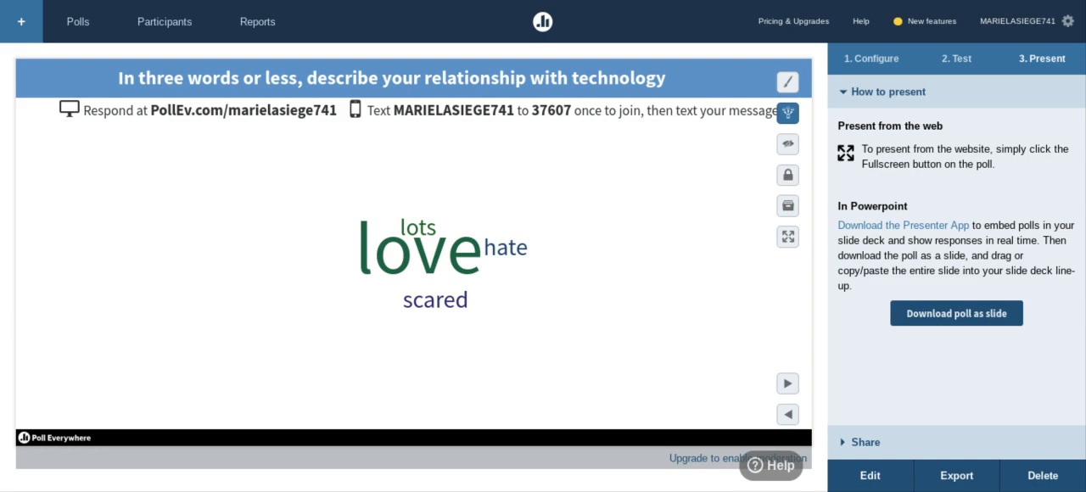
Return to the list of polls, look at the form for creating a new activity, and close it.
click(76, 34)
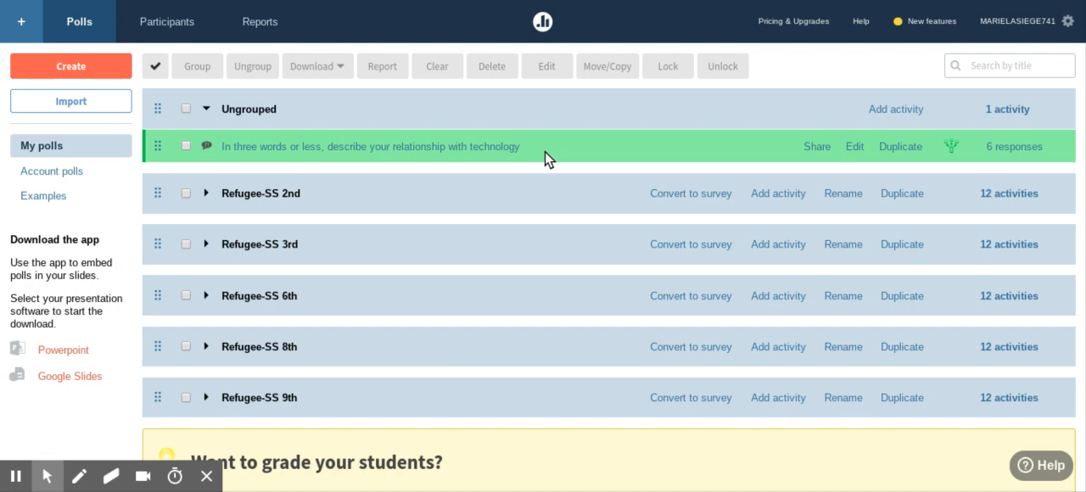
click(89, 70)
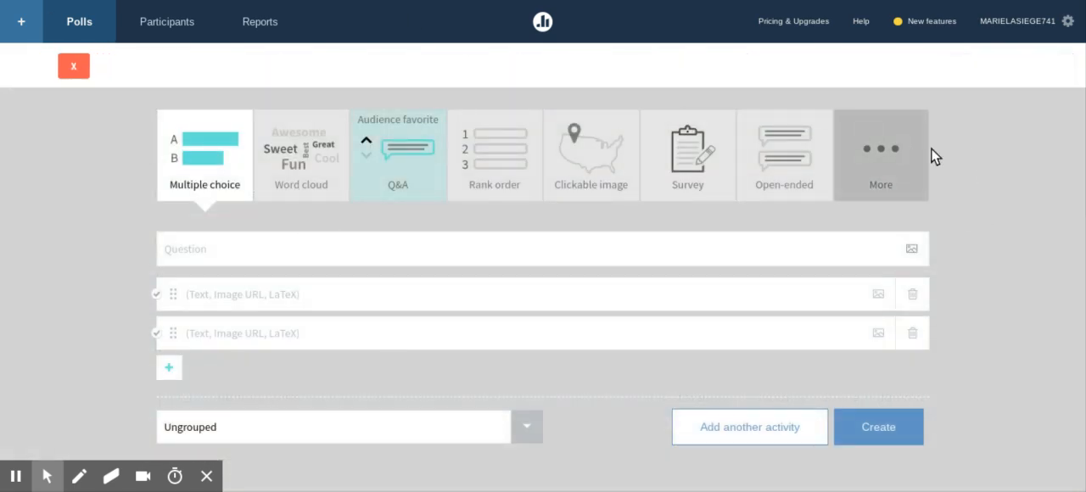
click(65, 67)
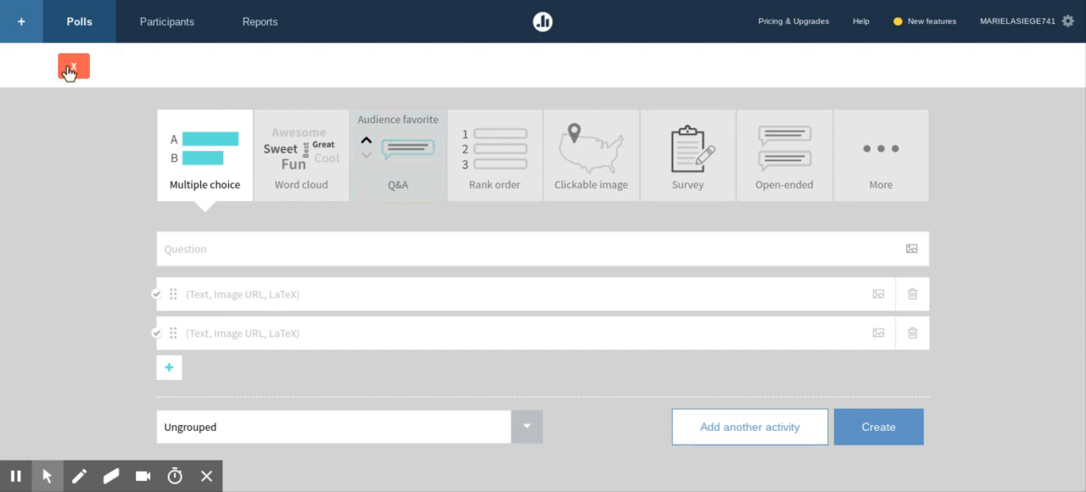